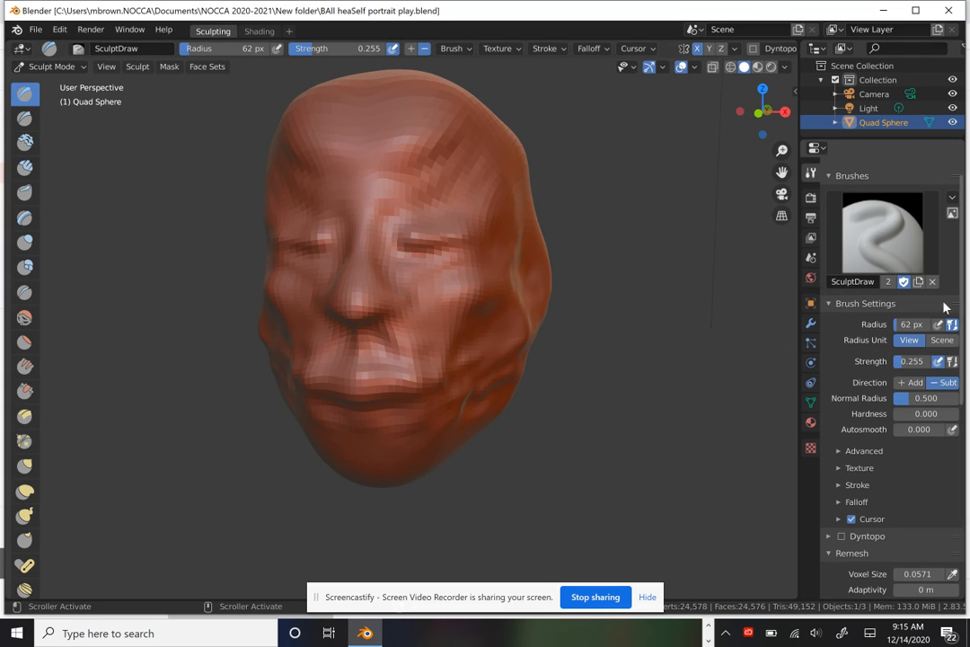
pyautogui.moveTo(791, 174); pyautogui.dragTo(626, 169)
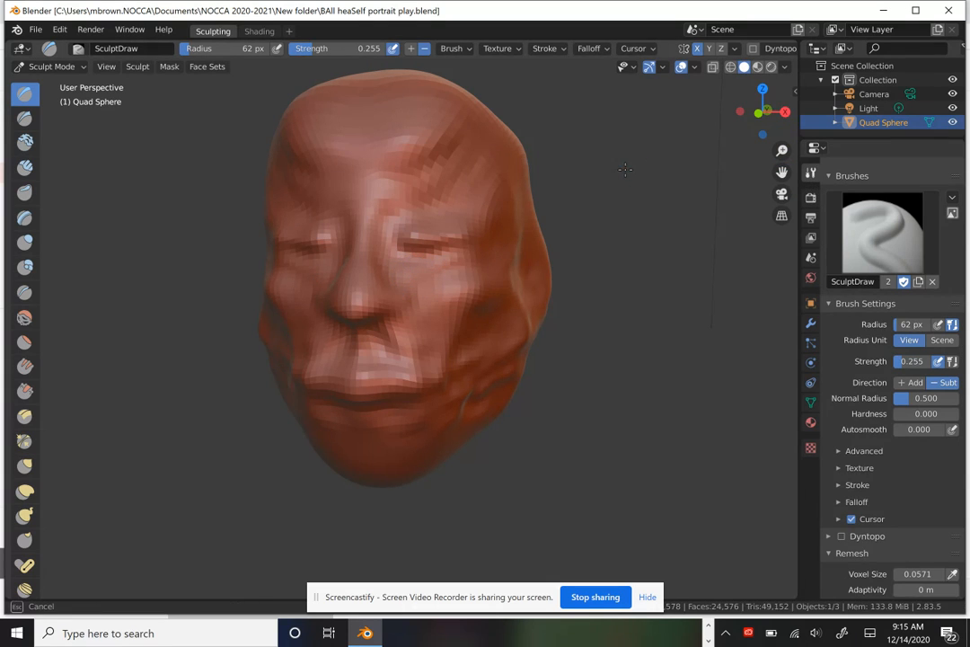
pyautogui.moveTo(810, 161); pyautogui.dragTo(816, 176)
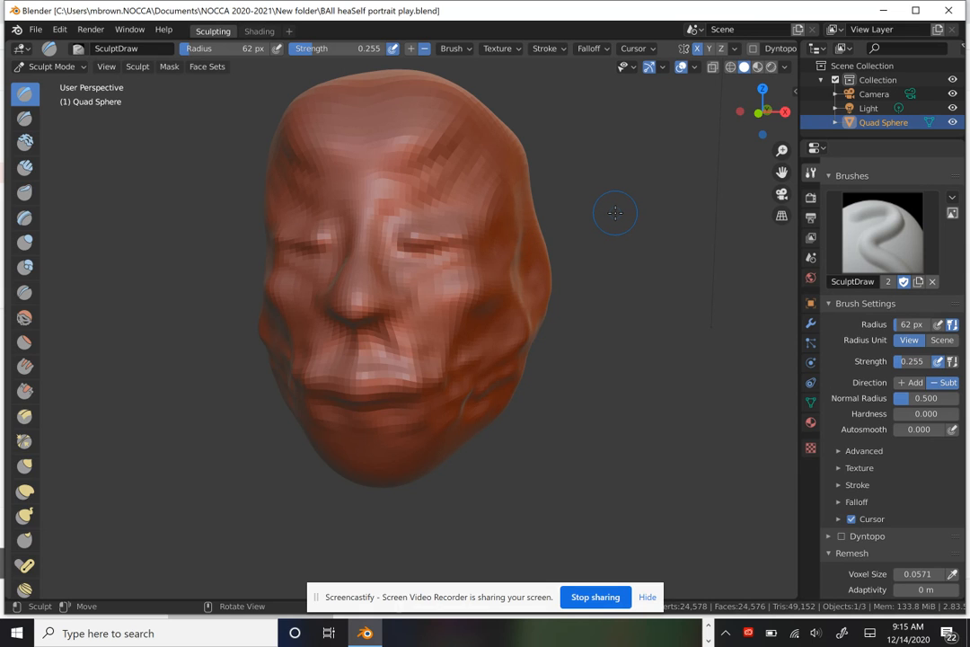
# Carve a mirrored crease across the forehead above the brows with the Draw brush set to subtract.
pyautogui.moveTo(615, 213); pyautogui.dragTo(682, 262, button='middle')
pyautogui.scroll(-3, 682, 262)
pyautogui.scroll(3, 681, 261)
pyautogui.scroll(-1, 681, 262)
pyautogui.moveTo(682, 263)
pyautogui.mouseDown(button='middle')
pyautogui.moveTo(583, 236)
pyautogui.moveTo(587, 144)
pyautogui.moveTo(643, 262)
pyautogui.moveTo(491, 221)
pyautogui.moveTo(452, 221)
pyautogui.moveTo(739, 215)
pyautogui.moveTo(608, 231)
pyautogui.moveTo(584, 224)
pyautogui.moveTo(632, 217)
pyautogui.mouseUp(button='middle')
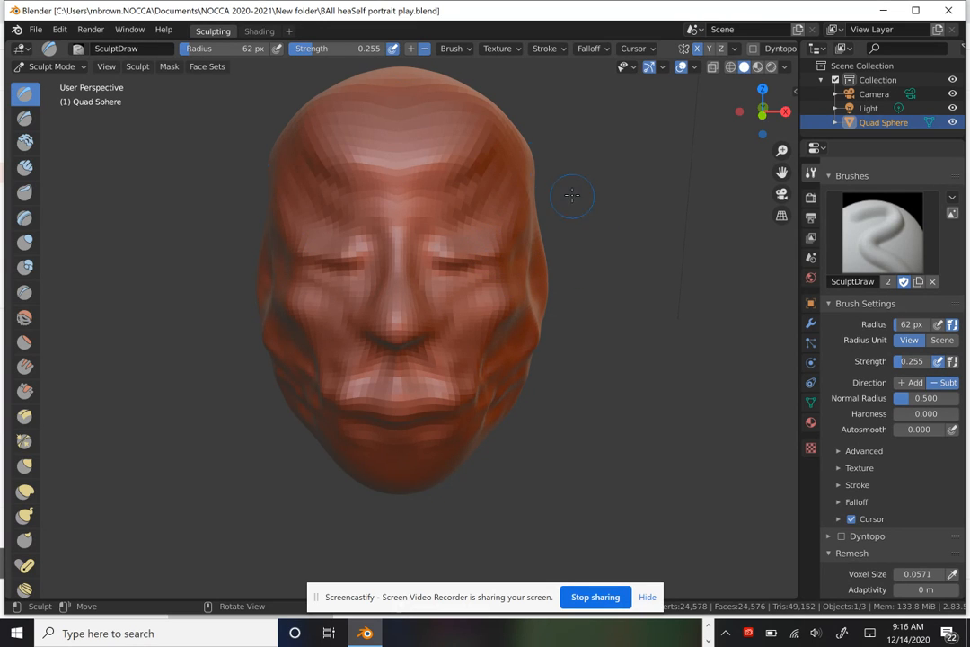
pyautogui.moveTo(529, 162); pyautogui.dragTo(530, 183)
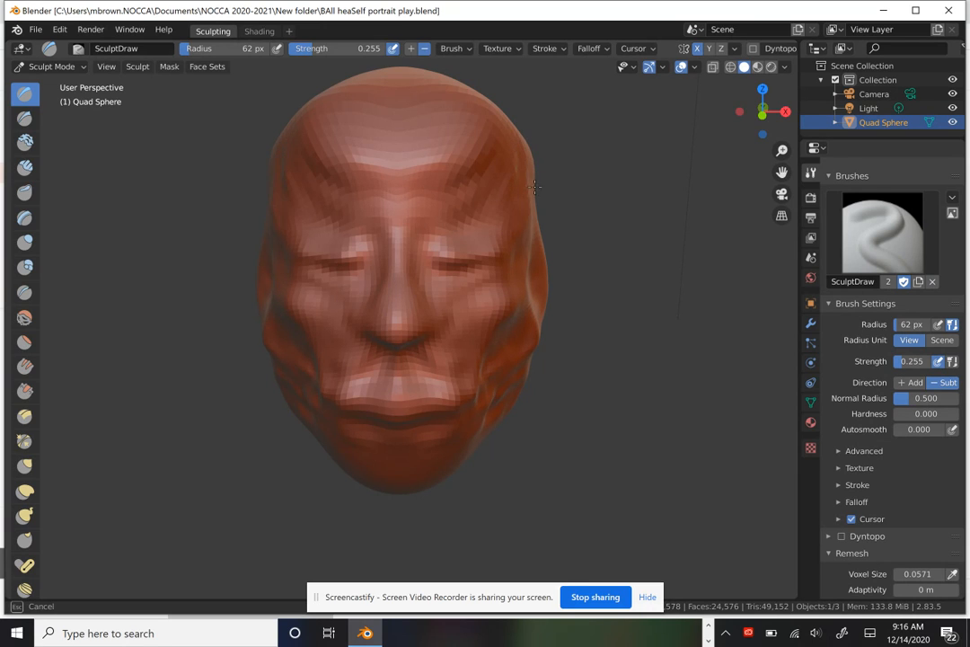
pyautogui.moveTo(487, 257)
pyautogui.mouseDown()
pyautogui.moveTo(476, 218)
pyautogui.moveTo(447, 211)
pyautogui.moveTo(467, 193)
pyautogui.moveTo(324, 166)
pyautogui.moveTo(263, 143)
pyautogui.moveTo(355, 92)
pyautogui.moveTo(431, 149)
pyautogui.moveTo(359, 164)
pyautogui.moveTo(451, 178)
pyautogui.mouseUp()
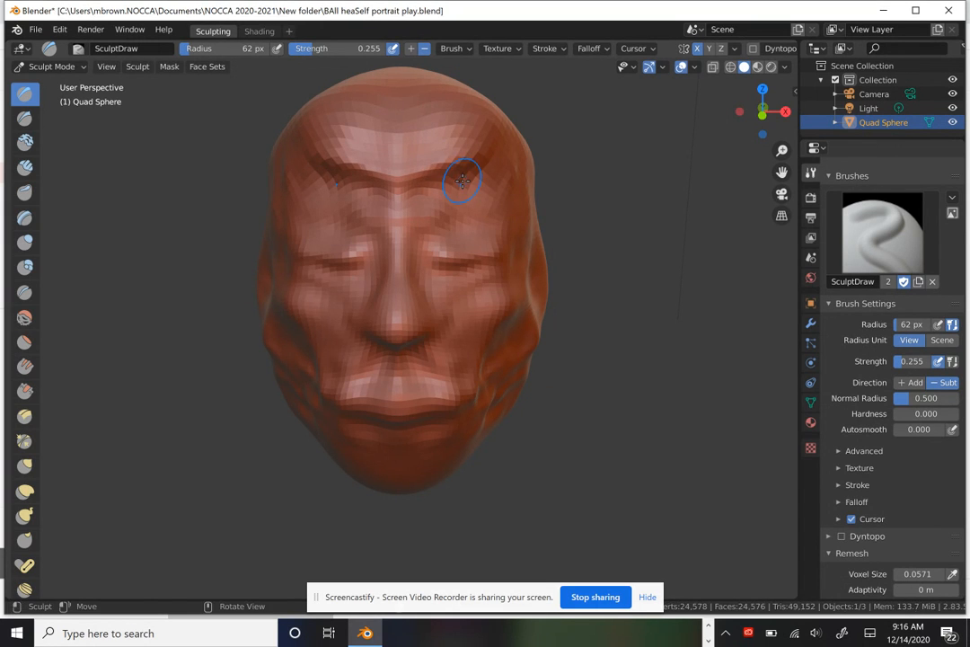
# Set the Draw brush direction to Add, build up the forehead over the crease, and bring the symmetry settings into view.
pyautogui.click(411, 48)
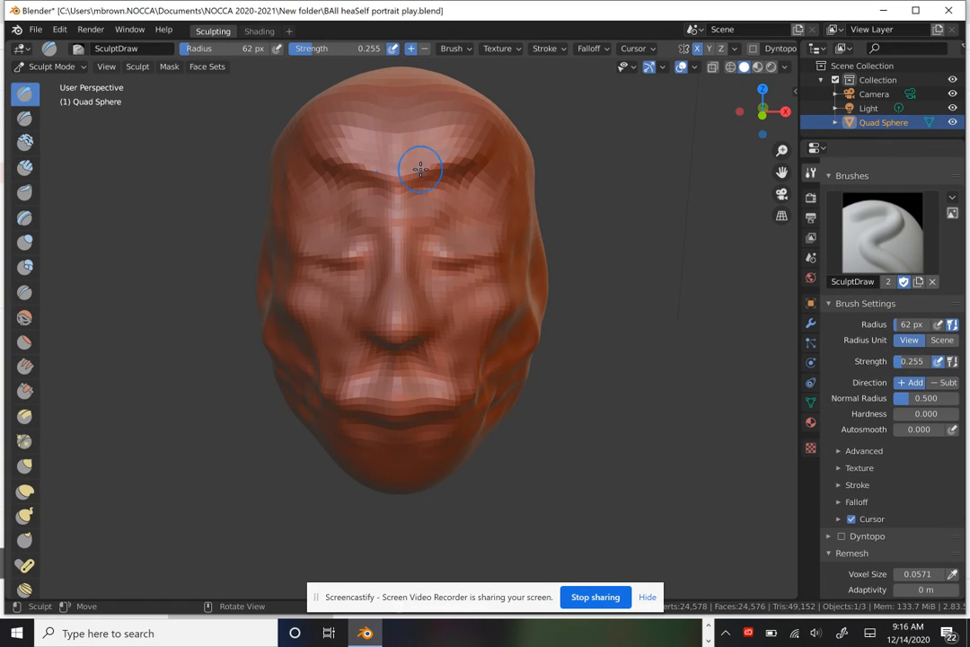
pyautogui.moveTo(421, 168)
pyautogui.mouseDown()
pyautogui.moveTo(444, 161)
pyautogui.moveTo(384, 127)
pyautogui.moveTo(310, 161)
pyautogui.moveTo(401, 151)
pyautogui.moveTo(325, 147)
pyautogui.moveTo(402, 150)
pyautogui.moveTo(483, 206)
pyautogui.moveTo(306, 163)
pyautogui.moveTo(334, 147)
pyautogui.moveTo(456, 168)
pyautogui.moveTo(435, 147)
pyautogui.moveTo(368, 134)
pyautogui.moveTo(342, 175)
pyautogui.moveTo(485, 184)
pyautogui.mouseUp()
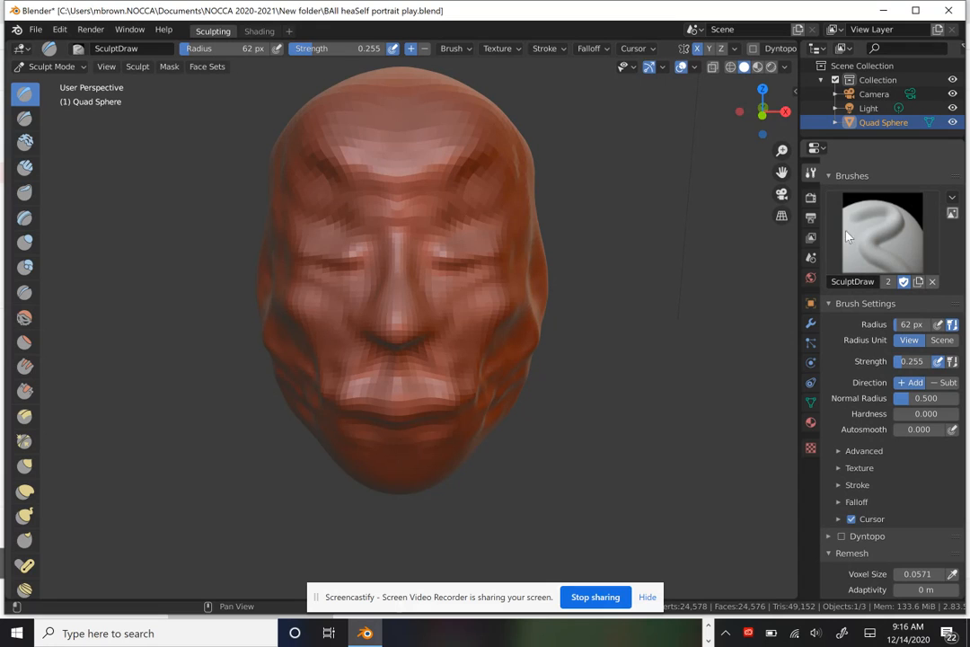
pyautogui.scroll(-5, 849, 256)
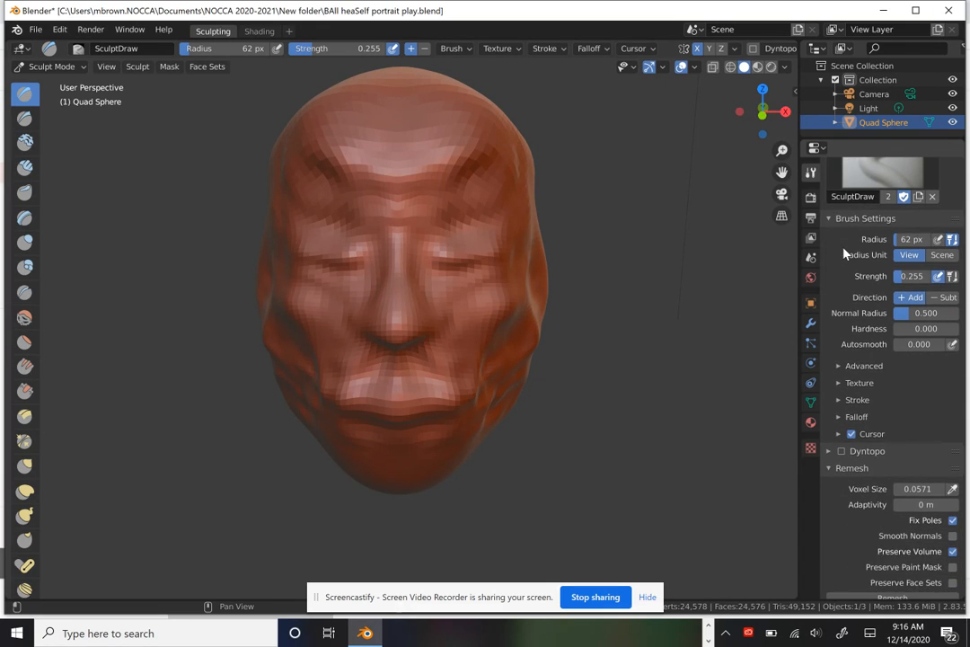
pyautogui.scroll(-6, 844, 255)
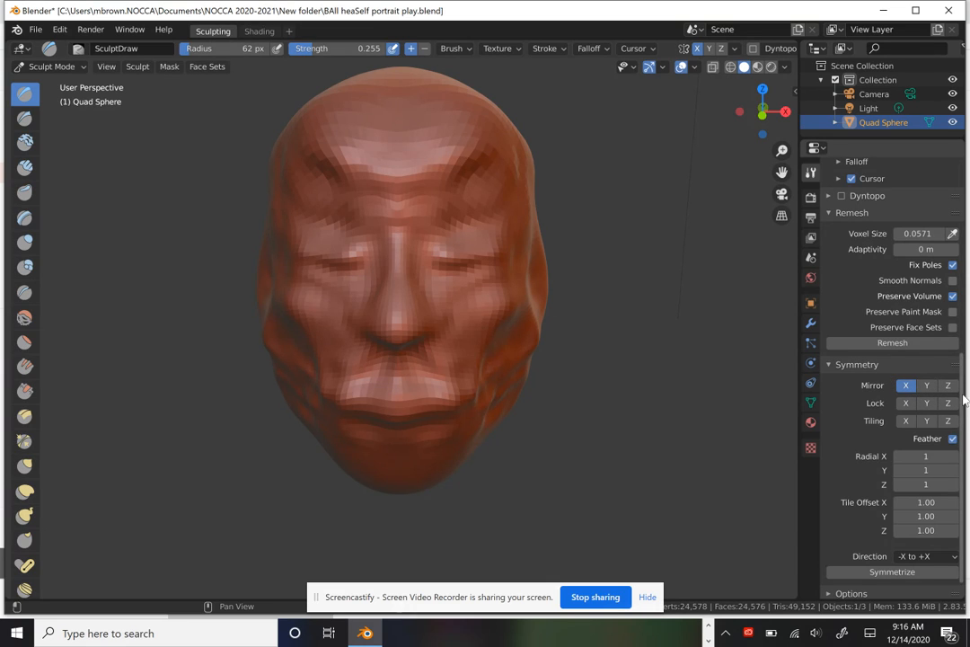
# Build up a mirrored brow ridge above both eyes and fill out the lower forehead.
pyautogui.moveTo(451, 150)
pyautogui.mouseDown()
pyautogui.moveTo(363, 139)
pyautogui.moveTo(401, 126)
pyautogui.moveTo(369, 128)
pyautogui.moveTo(380, 124)
pyautogui.moveTo(376, 168)
pyautogui.moveTo(370, 149)
pyautogui.moveTo(358, 172)
pyautogui.moveTo(416, 194)
pyautogui.moveTo(337, 164)
pyautogui.moveTo(487, 187)
pyautogui.moveTo(483, 161)
pyautogui.mouseUp()
pyautogui.moveTo(423, 210); pyautogui.dragTo(476, 157)
pyautogui.moveTo(443, 209)
pyautogui.mouseDown()
pyautogui.moveTo(514, 207)
pyautogui.moveTo(485, 217)
pyautogui.moveTo(540, 190)
pyautogui.moveTo(337, 180)
pyautogui.moveTo(455, 238)
pyautogui.moveTo(497, 247)
pyautogui.mouseUp()
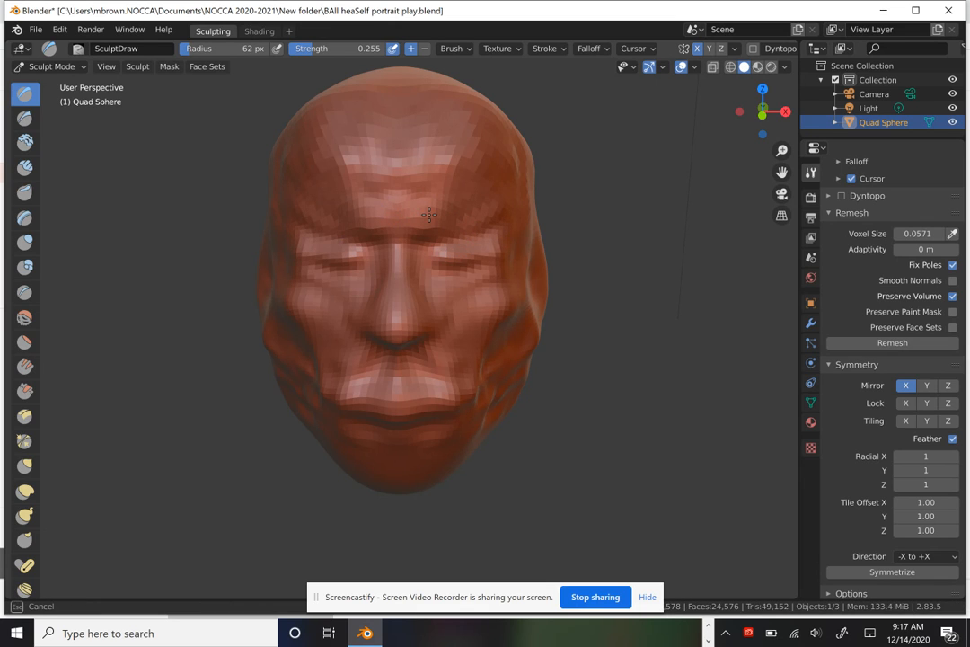
pyautogui.moveTo(429, 214)
pyautogui.mouseDown()
pyautogui.moveTo(477, 259)
pyautogui.moveTo(499, 255)
pyautogui.mouseUp()
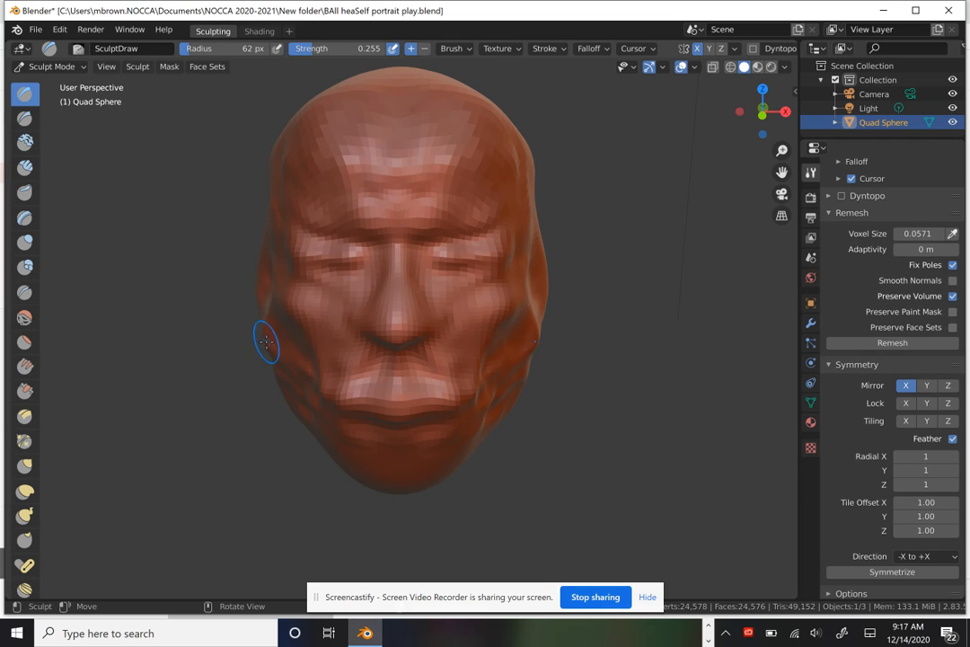
# Add mirrored volume along both sides of the jaw below the cheekbones.
pyautogui.moveTo(269, 327)
pyautogui.mouseDown()
pyautogui.moveTo(305, 396)
pyautogui.moveTo(289, 343)
pyautogui.moveTo(297, 379)
pyautogui.mouseUp()
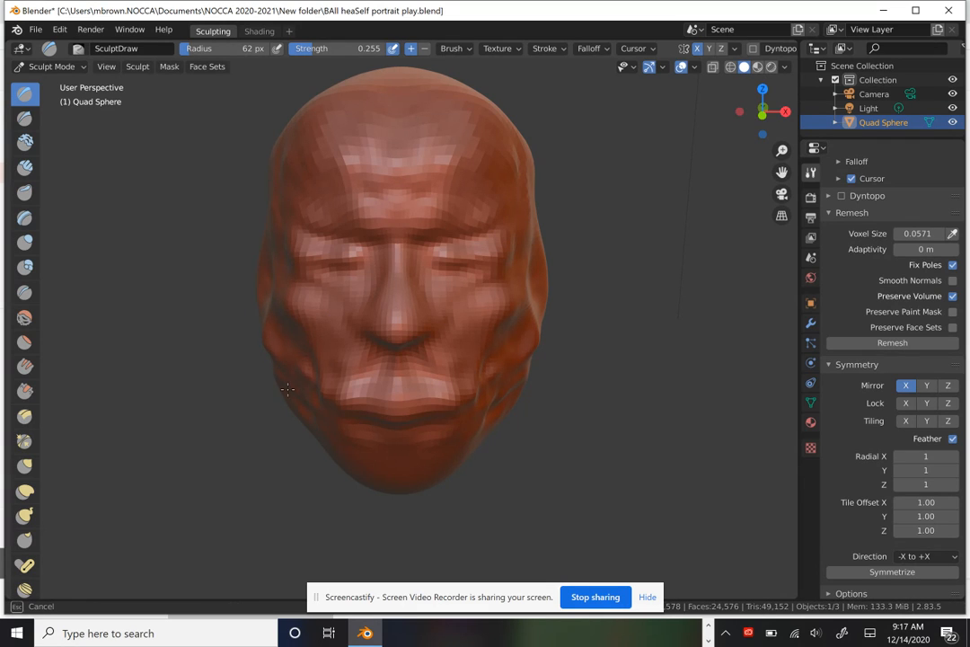
pyautogui.moveTo(562, 340); pyautogui.dragTo(511, 398)
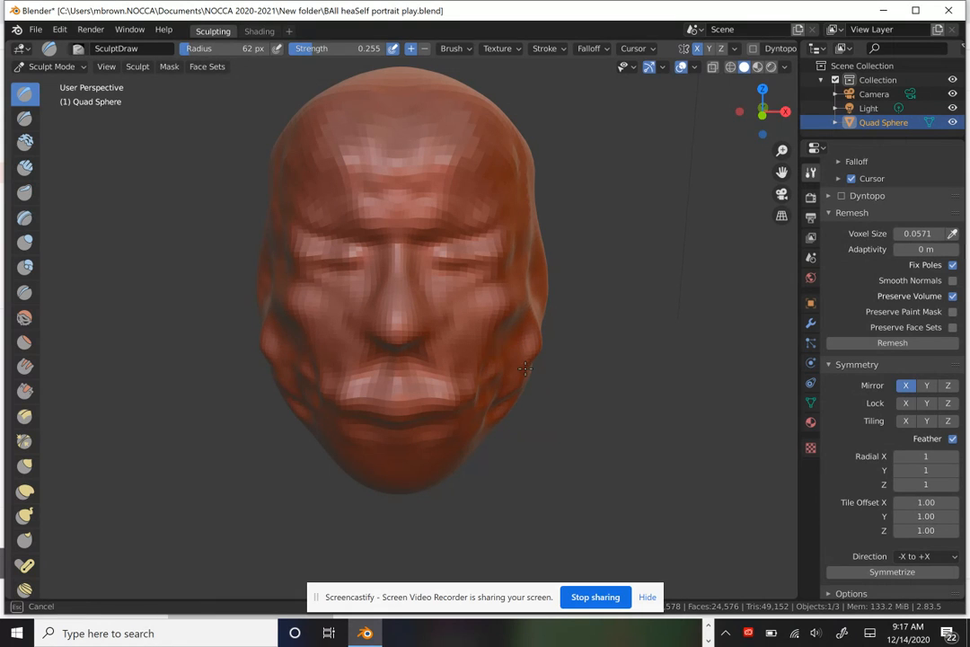
pyautogui.moveTo(495, 365); pyautogui.dragTo(497, 356)
# Set the Draw brush direction to Subtract and carve into the outer cheeks and jaw on the side of the head.
pyautogui.scroll(-1, 507, 303)
pyautogui.moveTo(507, 304)
pyautogui.mouseDown(button='middle')
pyautogui.moveTo(631, 295)
pyautogui.moveTo(414, 280)
pyautogui.moveTo(365, 231)
pyautogui.mouseUp(button='middle')
pyautogui.scroll(-2, 453, 188)
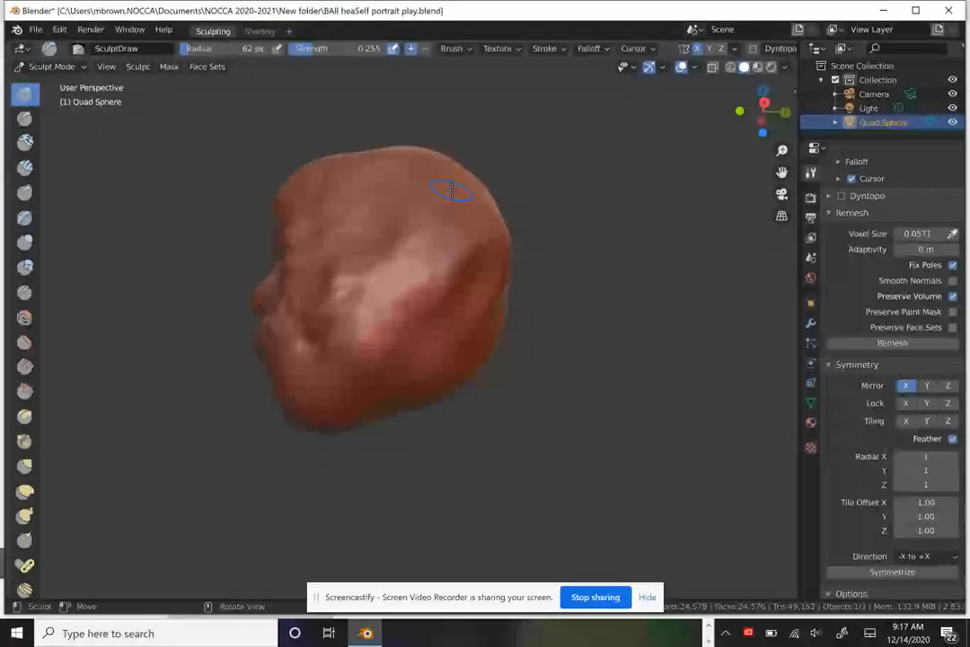
pyautogui.moveTo(448, 202); pyautogui.dragTo(255, 509, button='middle')
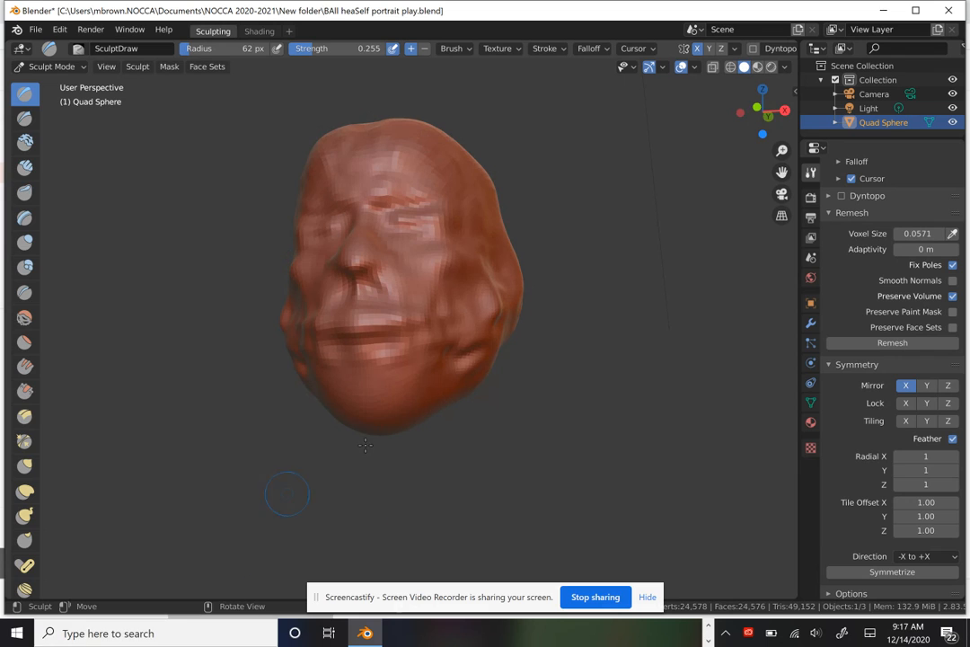
pyautogui.moveTo(469, 331); pyautogui.dragTo(495, 312, button='middle')
pyautogui.moveTo(480, 287); pyautogui.dragTo(479, 286)
pyautogui.click(424, 49)
pyautogui.moveTo(495, 325); pyautogui.dragTo(485, 331)
pyautogui.moveTo(503, 266)
pyautogui.mouseDown()
pyautogui.moveTo(498, 318)
pyautogui.moveTo(507, 287)
pyautogui.mouseUp()
pyautogui.moveTo(490, 333); pyautogui.dragTo(488, 346)
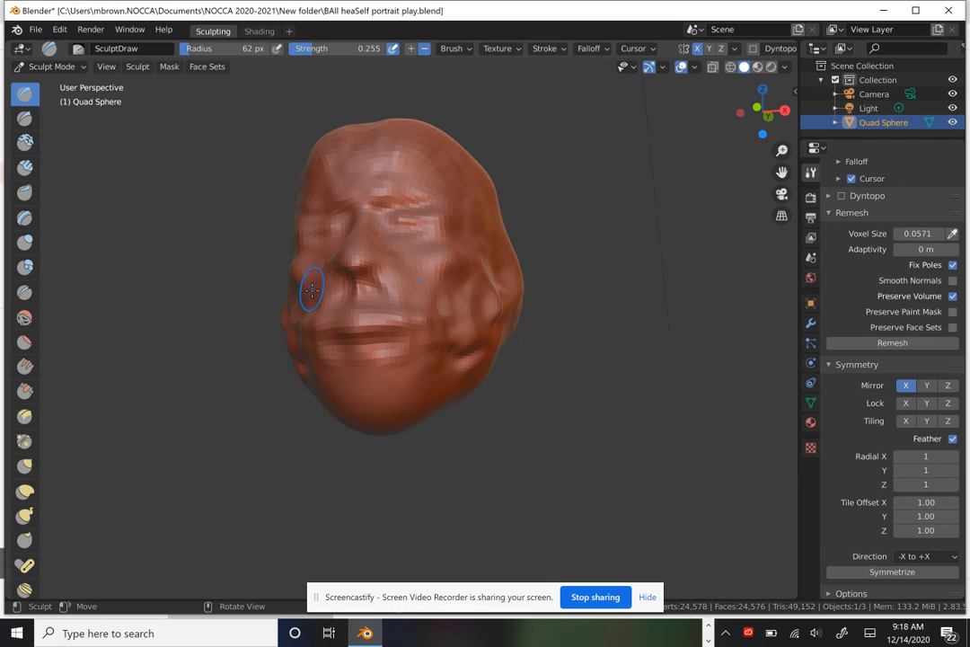
pyautogui.moveTo(297, 282)
pyautogui.mouseDown(button='middle')
pyautogui.moveTo(385, 328)
pyautogui.moveTo(401, 314)
pyautogui.mouseUp(button='middle')
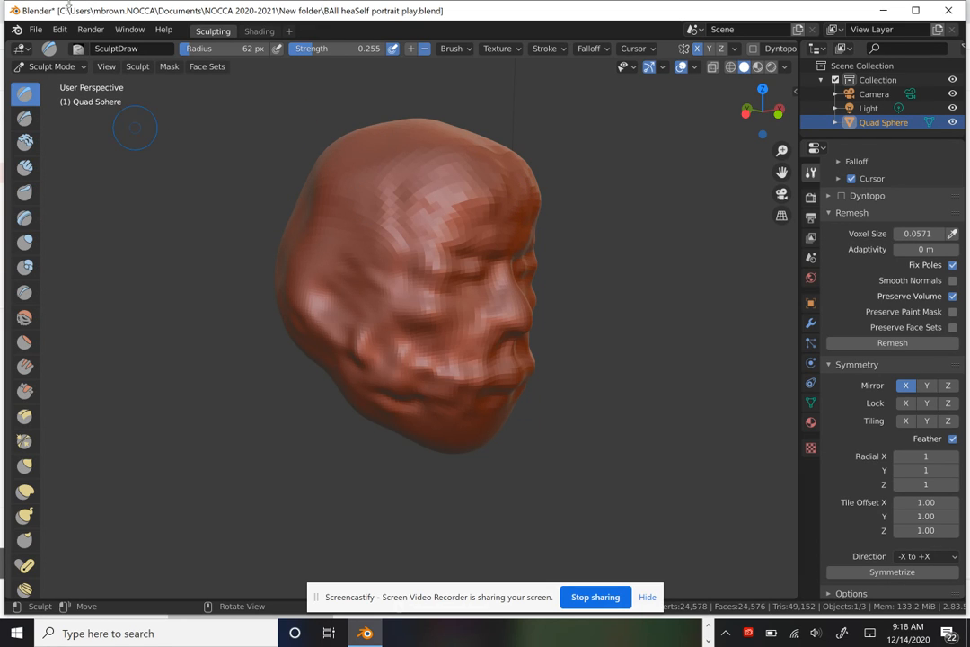
# Create a new file from the Sculpting template, saving the changes to the current head portrait.
pyautogui.click(34, 30)
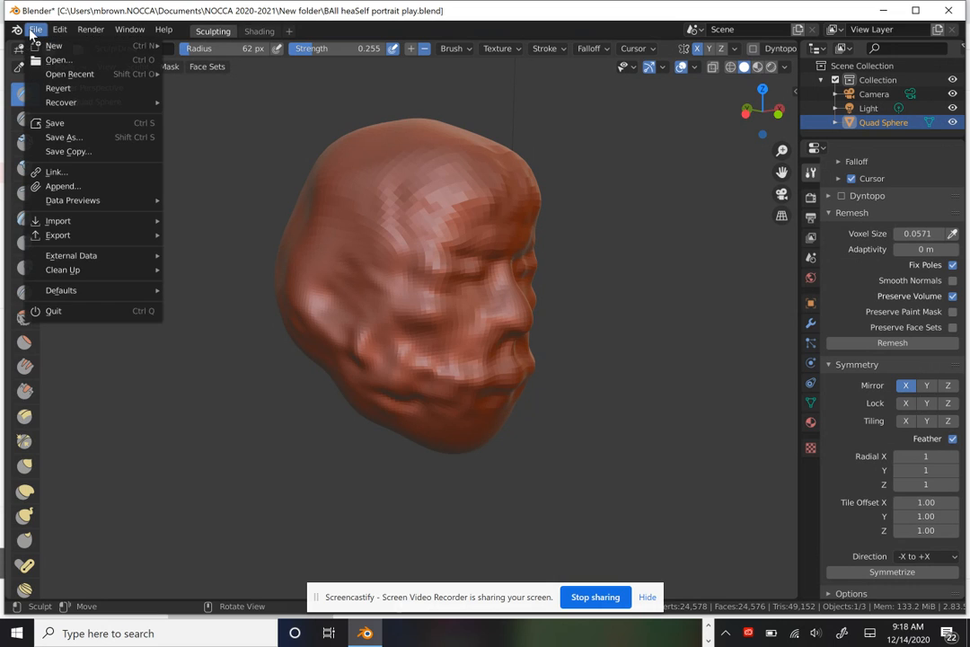
pyautogui.moveTo(36, 46)
pyautogui.click(36, 31)
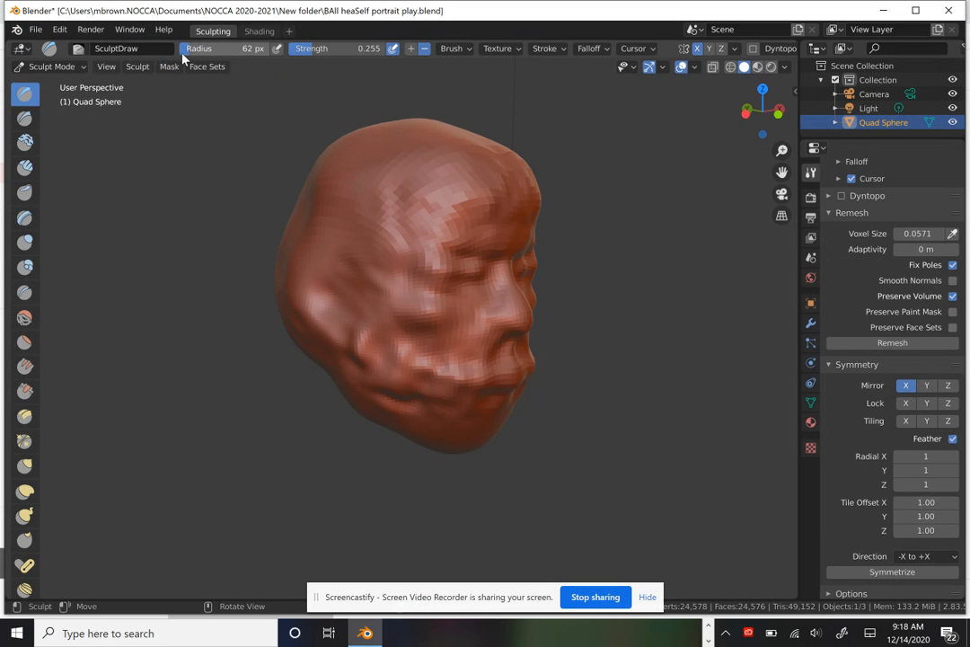
pyautogui.click(41, 32)
pyautogui.moveTo(54, 45)
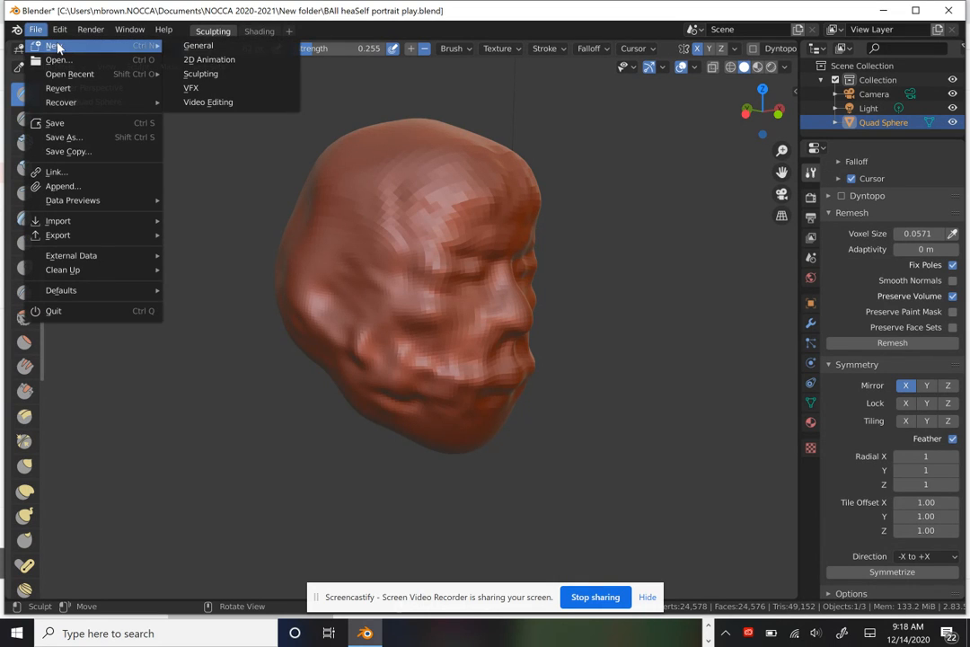
pyautogui.click(212, 74)
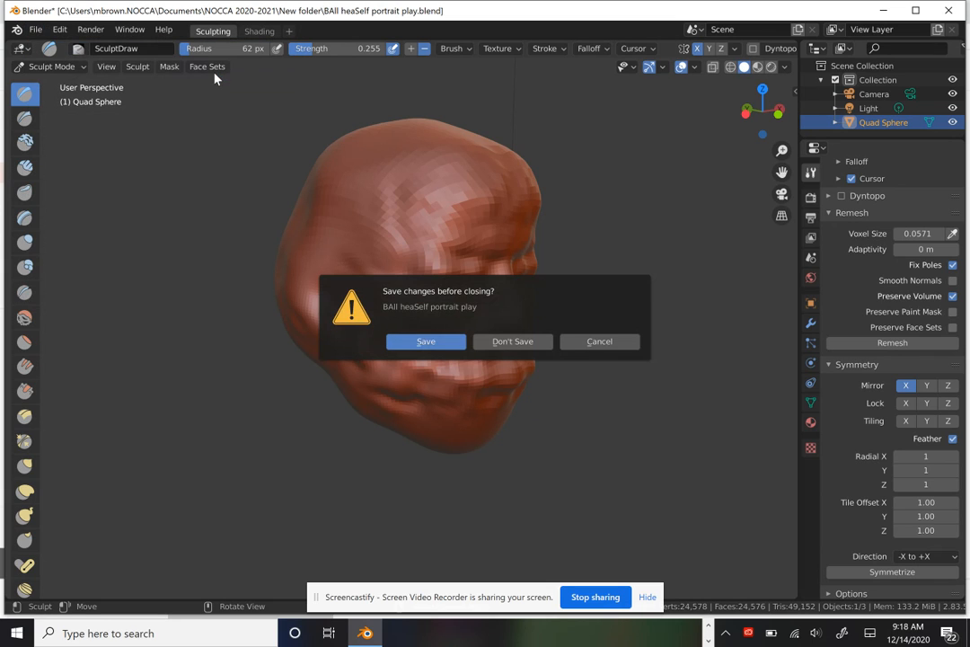
pyautogui.click(415, 345)
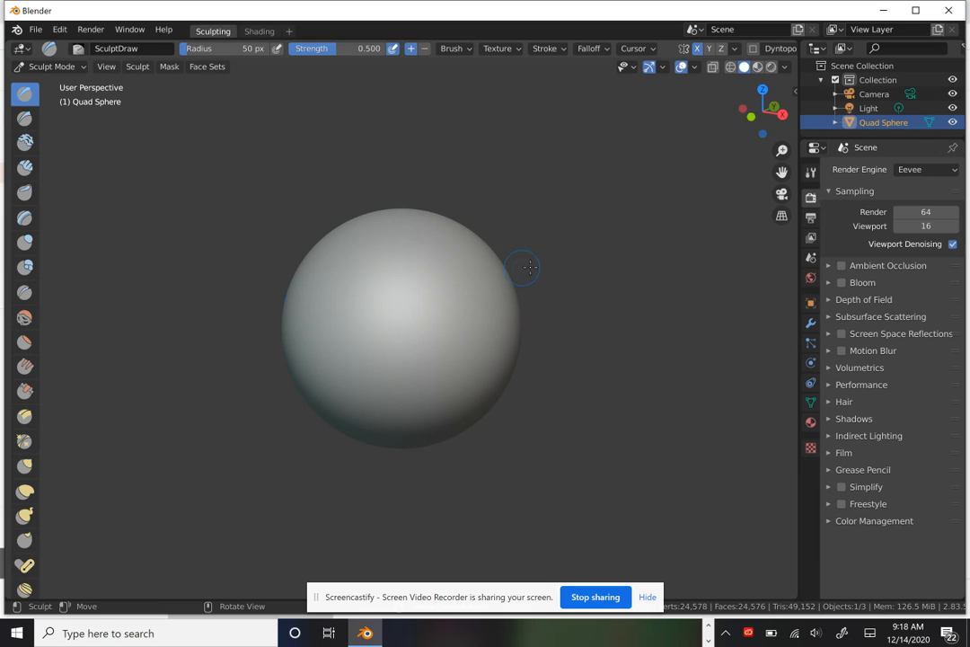
# Change the viewport shading MatCap to the red clay material.
pyautogui.click(783, 68)
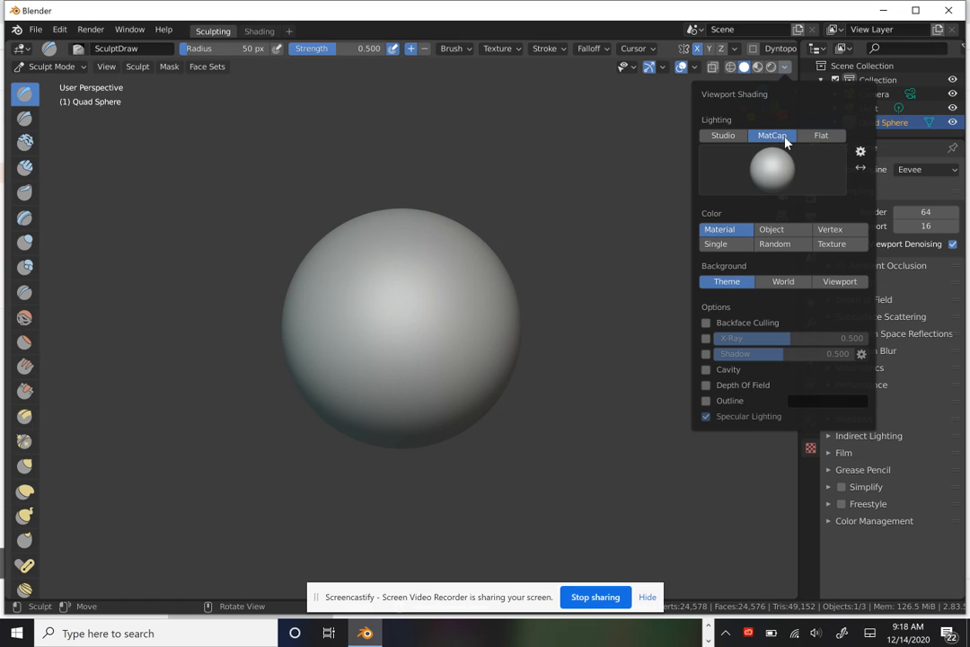
pyautogui.click(780, 184)
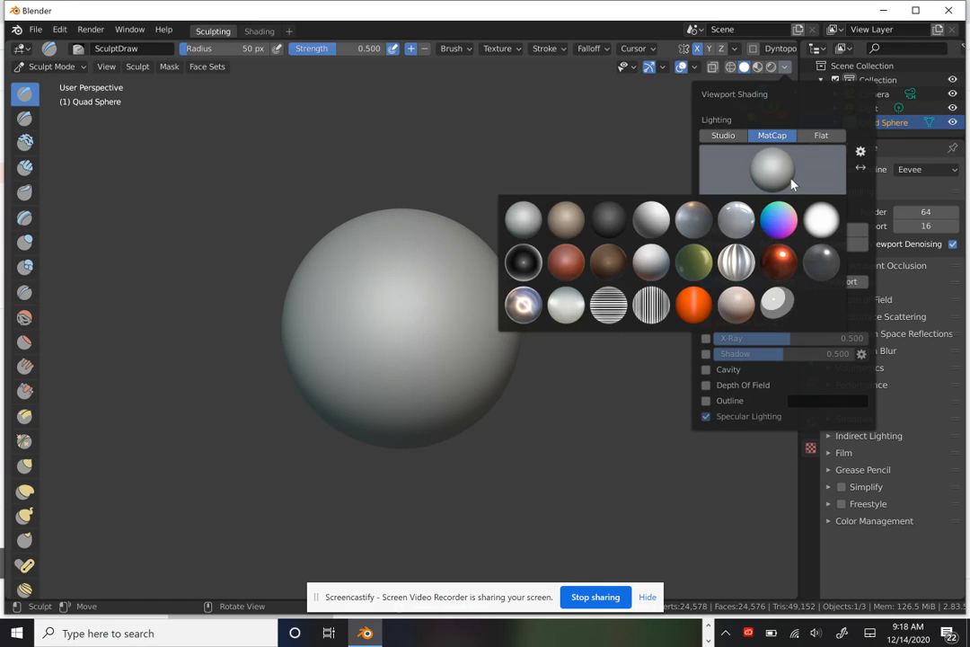
pyautogui.click(565, 261)
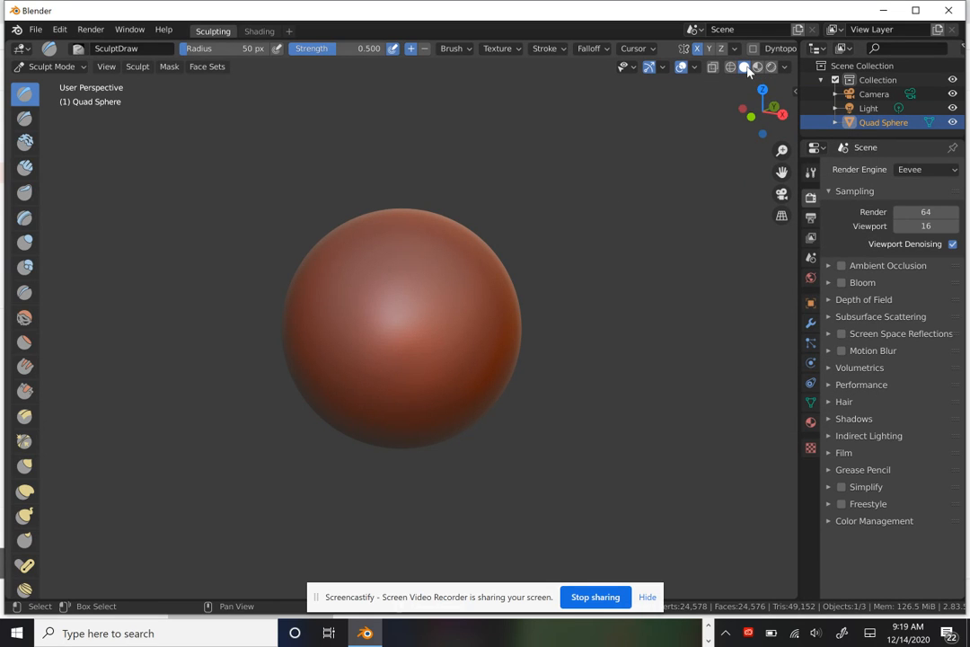
# Change the viewport shading MatCap to the dark brown material.
pyautogui.click(786, 67)
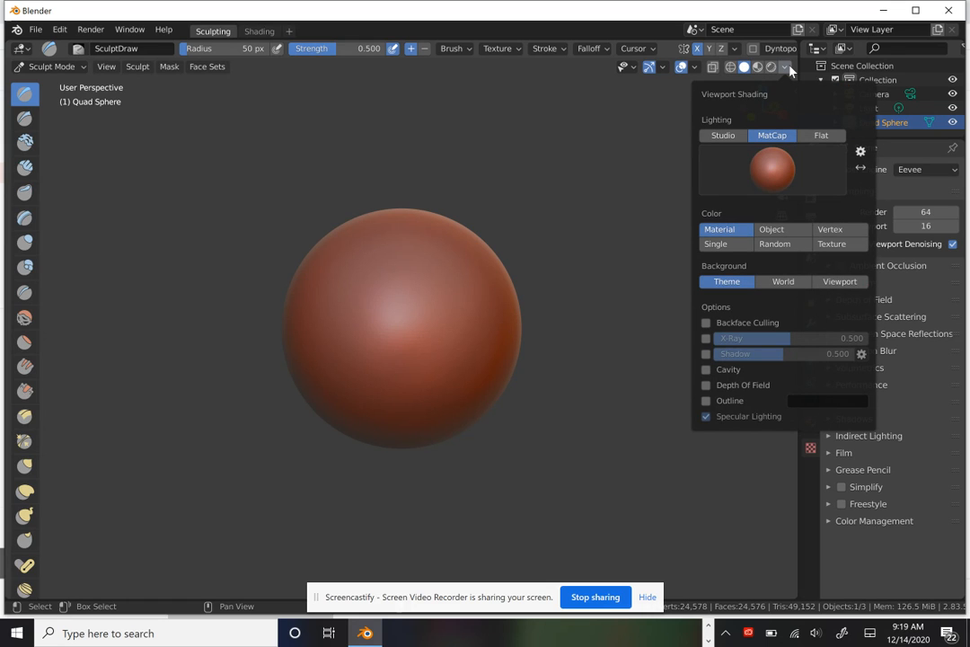
pyautogui.click(764, 184)
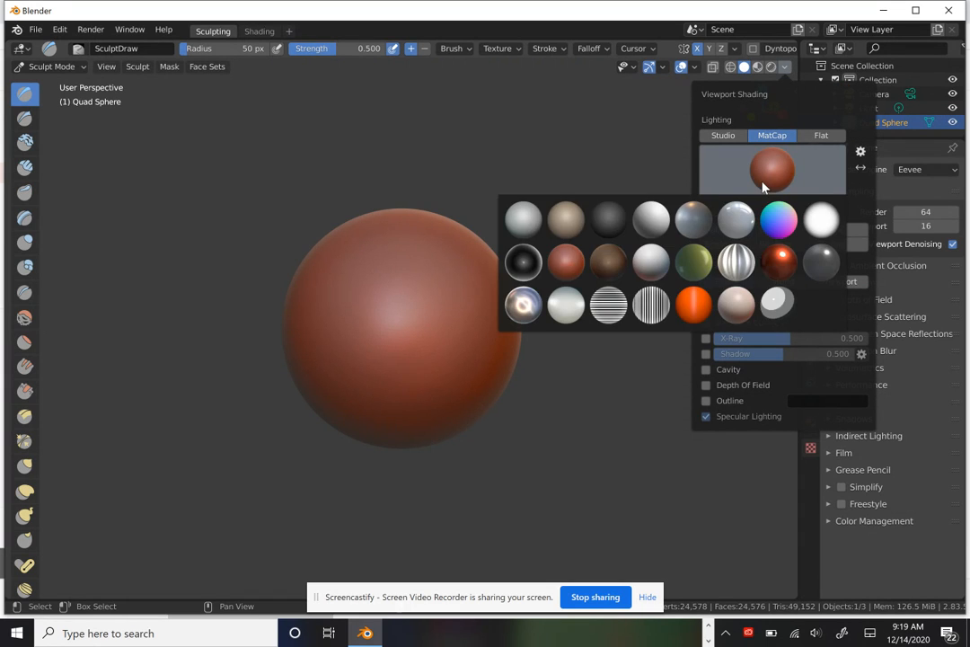
pyautogui.click(608, 268)
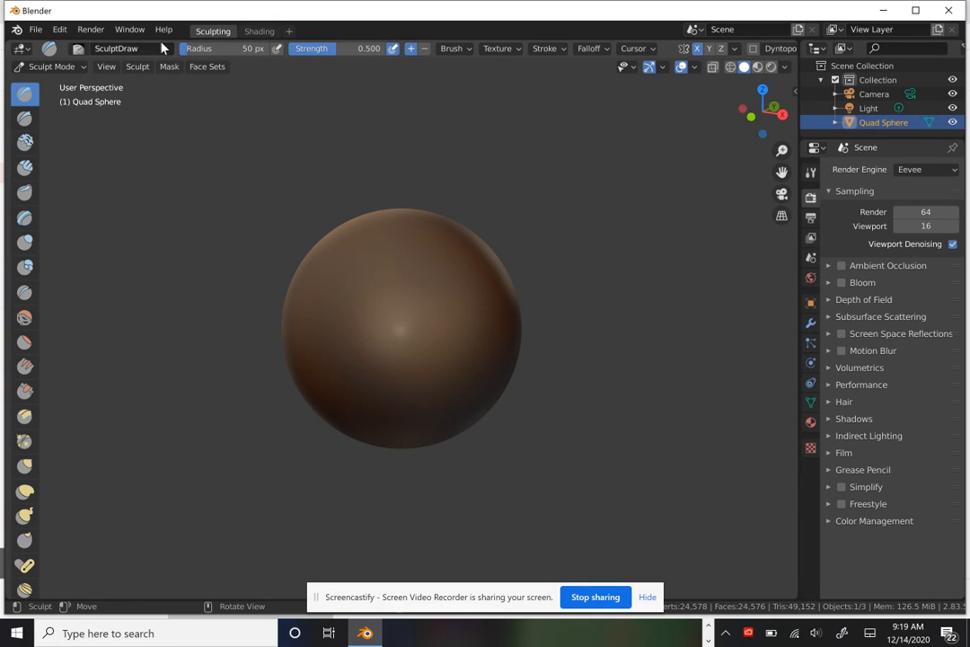
# Set the Draw brush radius to 145 px.
pyautogui.moveTo(214, 50); pyautogui.dragTo(220, 49)
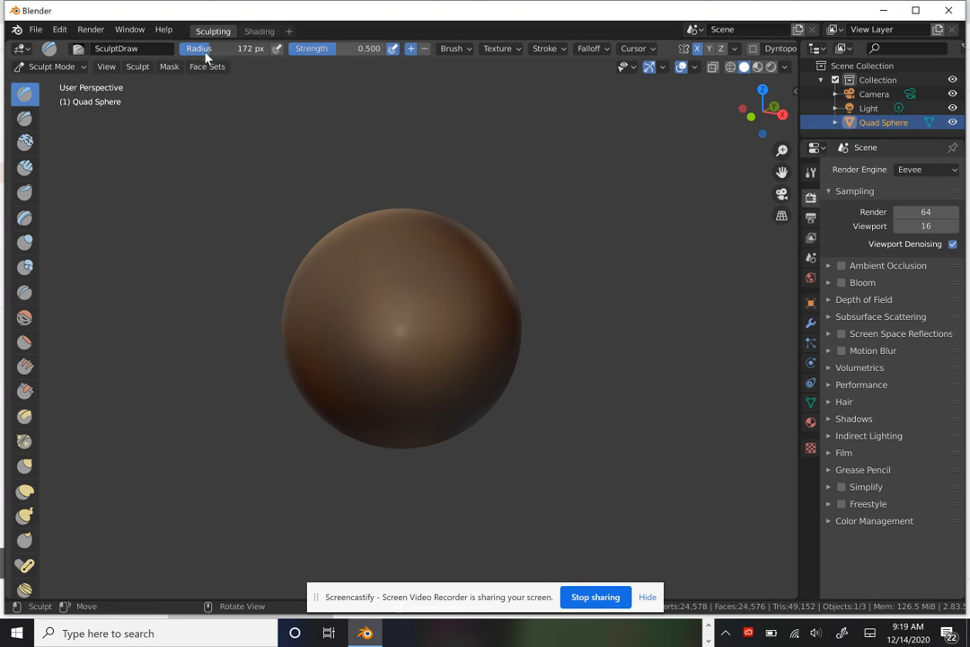
pyautogui.moveTo(248, 47); pyautogui.dragTo(264, 43)
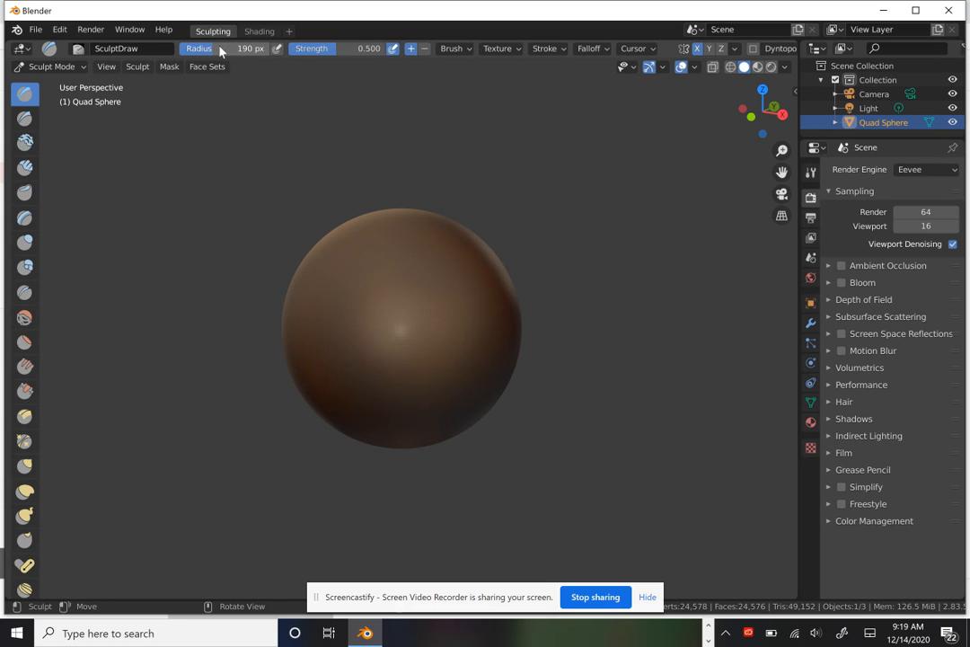
pyautogui.click(205, 48)
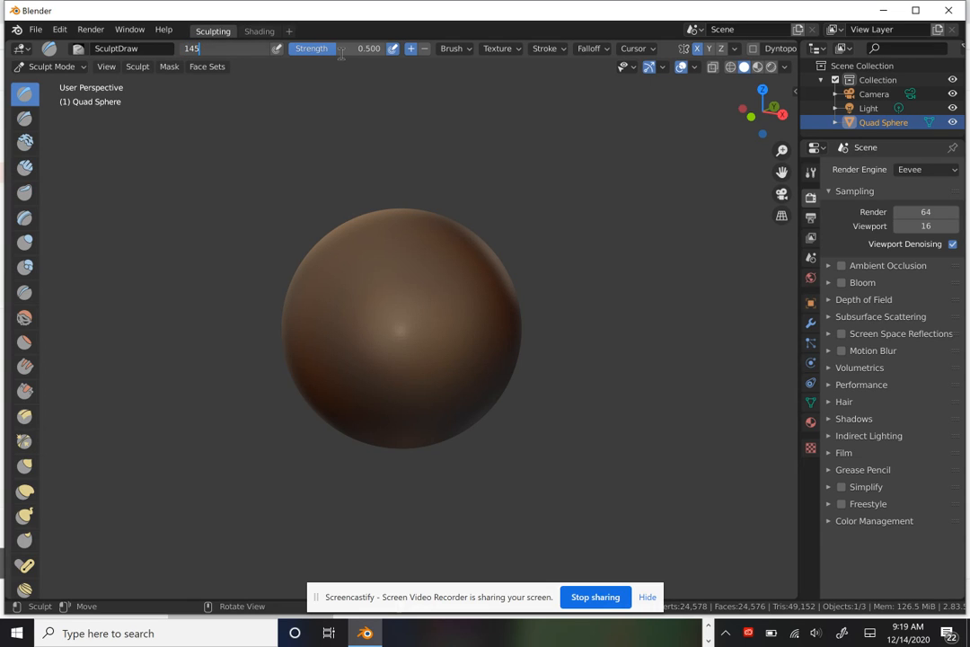
pyautogui.press('Return')
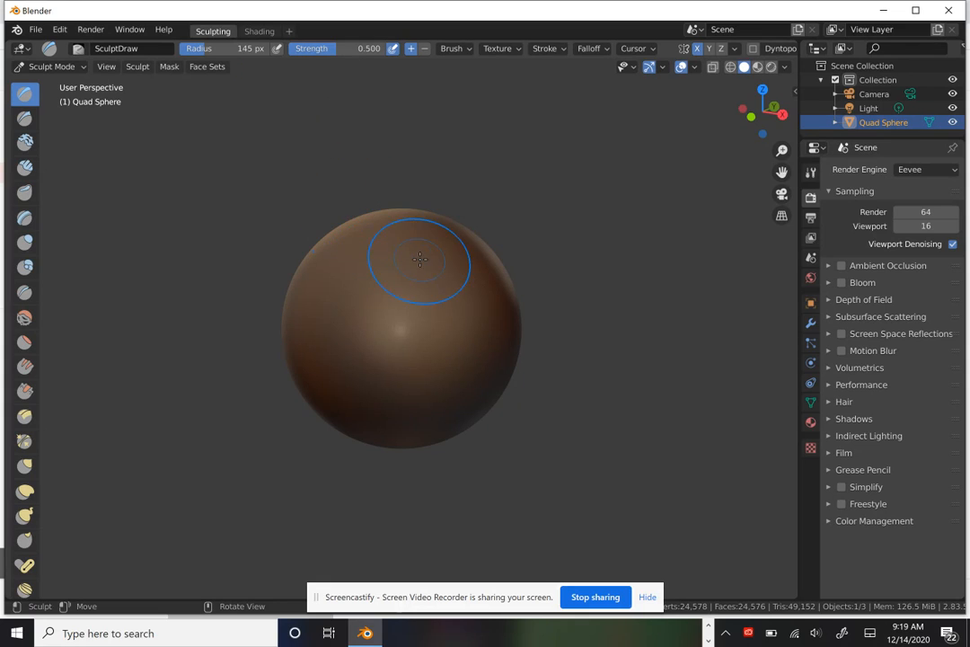
# Build up raised masses for the brow, cheeks and chin on the front and sides of the sphere with the Draw brush.
pyautogui.moveTo(420, 254); pyautogui.dragTo(448, 212)
pyautogui.moveTo(422, 266)
pyautogui.mouseDown()
pyautogui.moveTo(360, 208)
pyautogui.moveTo(270, 199)
pyautogui.moveTo(407, 185)
pyautogui.moveTo(486, 277)
pyautogui.moveTo(422, 216)
pyautogui.moveTo(332, 179)
pyautogui.moveTo(406, 221)
pyautogui.mouseUp()
pyautogui.moveTo(411, 234); pyautogui.dragTo(490, 226, button='middle')
pyautogui.moveTo(334, 182)
pyautogui.mouseDown()
pyautogui.moveTo(401, 228)
pyautogui.moveTo(288, 171)
pyautogui.moveTo(318, 277)
pyautogui.moveTo(386, 332)
pyautogui.moveTo(528, 298)
pyautogui.moveTo(397, 331)
pyautogui.moveTo(446, 263)
pyautogui.moveTo(397, 417)
pyautogui.mouseUp()
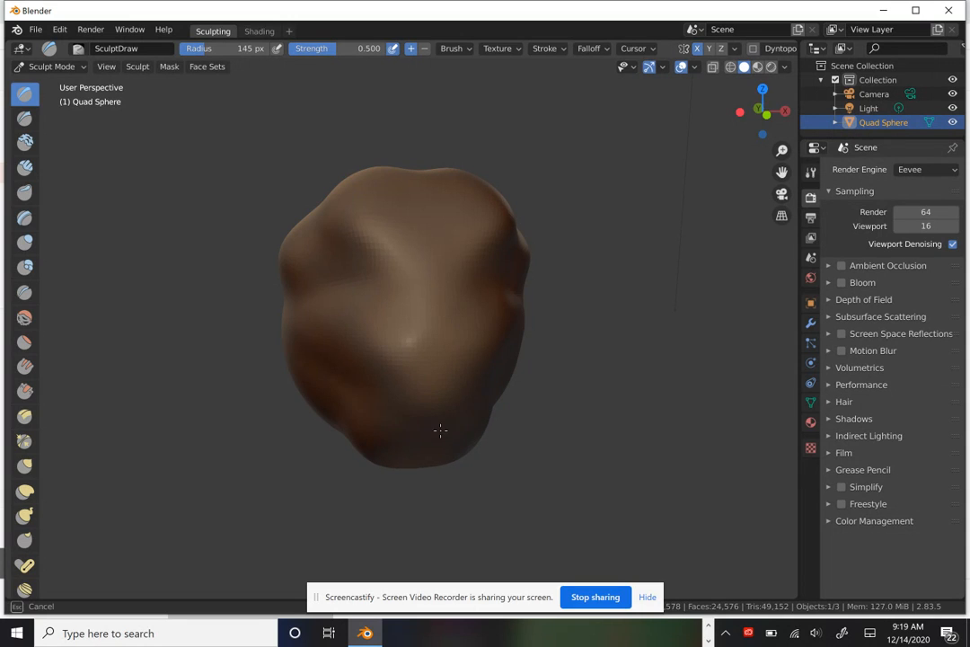
pyautogui.moveTo(317, 321); pyautogui.dragTo(320, 292)
pyautogui.moveTo(321, 292)
pyautogui.mouseDown(button='middle')
pyautogui.moveTo(411, 353)
pyautogui.moveTo(472, 322)
pyautogui.moveTo(413, 235)
pyautogui.mouseUp(button='middle')
pyautogui.moveTo(384, 201); pyautogui.dragTo(418, 215)
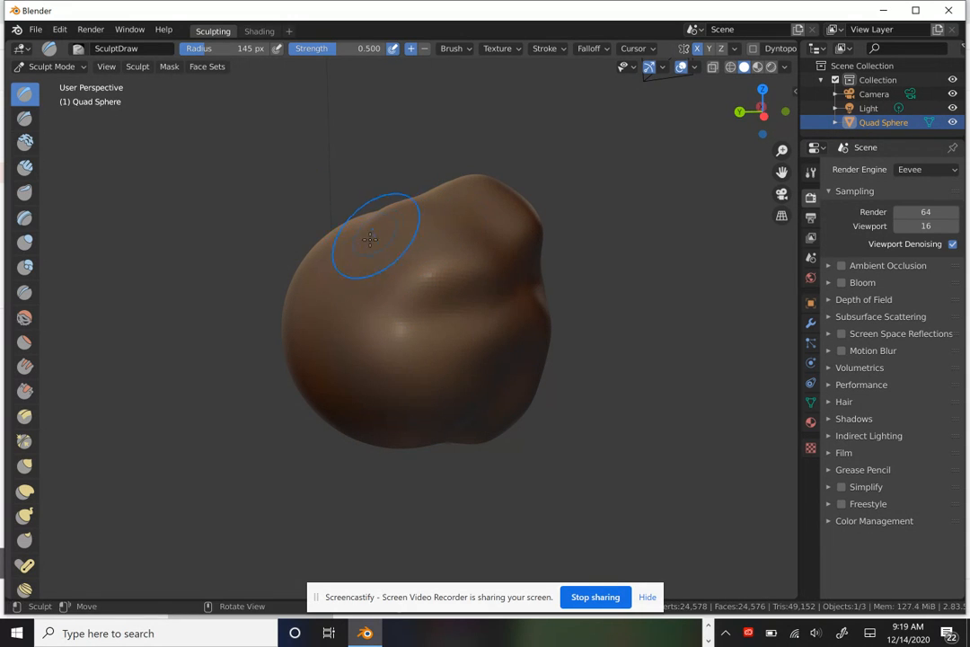
# Add volume to the back and crown of the head with broad Draw brush strokes.
pyautogui.moveTo(363, 258)
pyautogui.mouseDown(button='middle')
pyautogui.moveTo(404, 251)
pyautogui.moveTo(439, 232)
pyautogui.moveTo(444, 215)
pyautogui.mouseUp(button='middle')
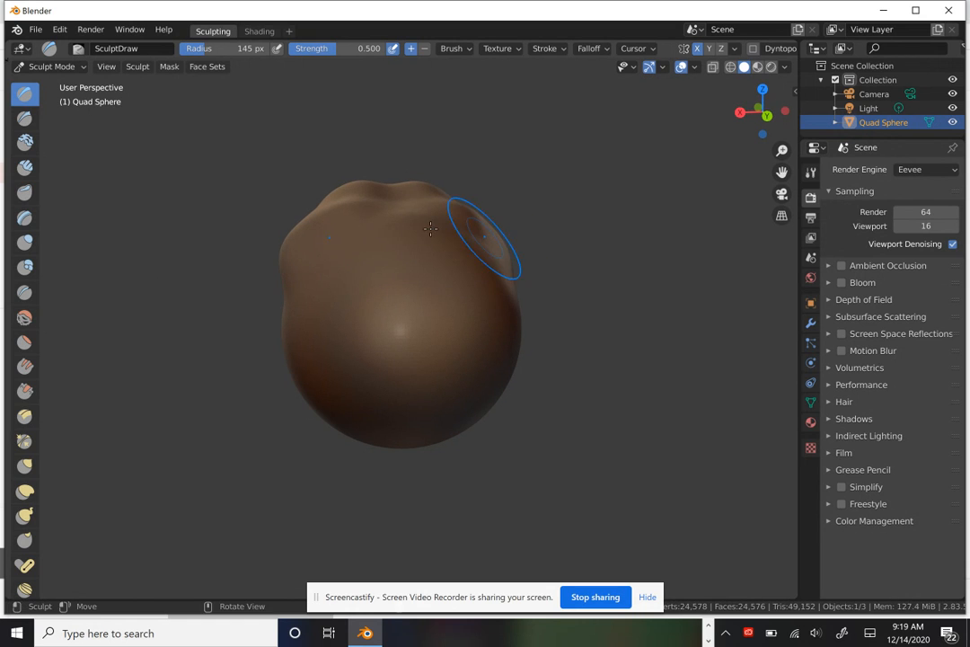
pyautogui.moveTo(382, 220)
pyautogui.mouseDown()
pyautogui.moveTo(373, 170)
pyautogui.moveTo(401, 202)
pyautogui.moveTo(396, 193)
pyautogui.moveTo(368, 227)
pyautogui.moveTo(360, 267)
pyautogui.moveTo(409, 206)
pyautogui.moveTo(377, 180)
pyautogui.moveTo(337, 208)
pyautogui.moveTo(454, 221)
pyautogui.mouseUp()
pyautogui.moveTo(425, 205); pyautogui.dragTo(444, 342, button='middle')
pyautogui.moveTo(425, 295)
pyautogui.mouseDown()
pyautogui.moveTo(350, 215)
pyautogui.moveTo(346, 265)
pyautogui.moveTo(474, 231)
pyautogui.mouseUp()
pyautogui.moveTo(373, 319)
pyautogui.mouseDown()
pyautogui.moveTo(306, 301)
pyautogui.moveTo(427, 220)
pyautogui.moveTo(306, 238)
pyautogui.moveTo(472, 297)
pyautogui.mouseUp()
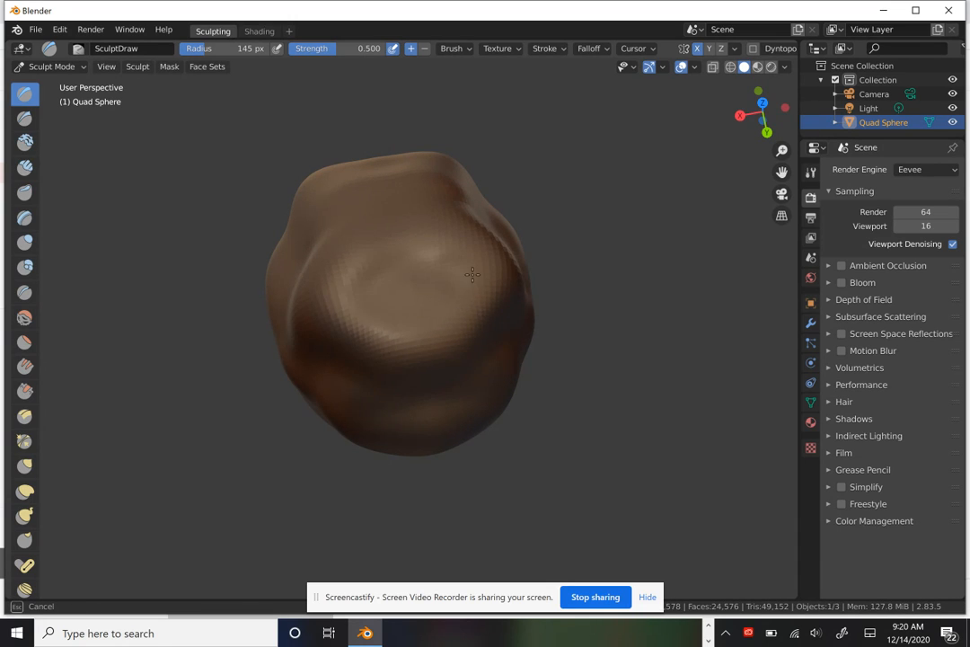
pyautogui.moveTo(401, 298); pyautogui.dragTo(422, 339)
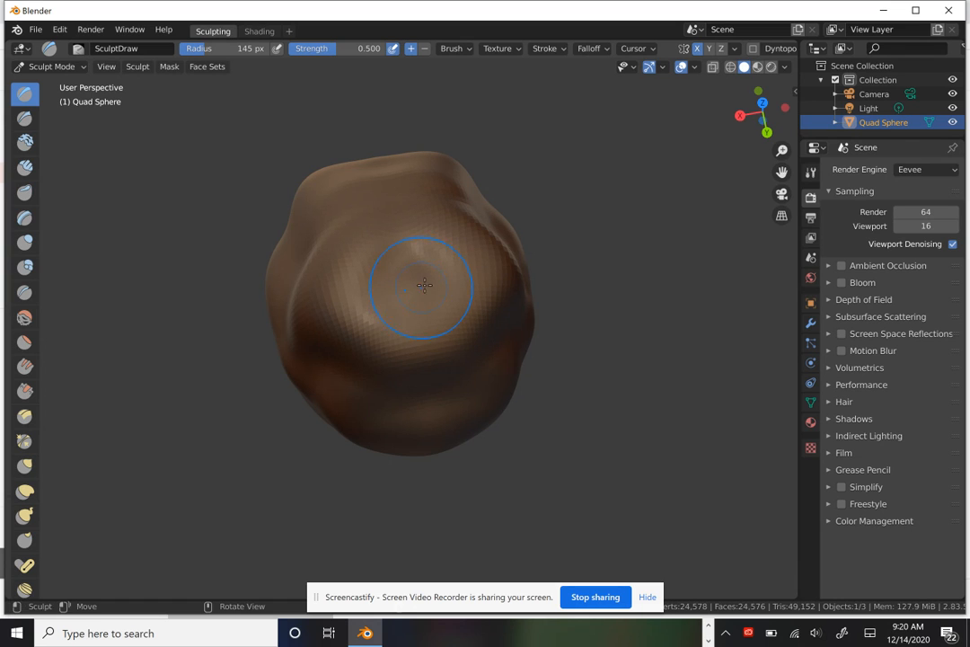
# Set the brush strength to 0.756 and build up the forehead, the brow ridge and the middle of the face.
pyautogui.moveTo(455, 347)
pyautogui.mouseDown(button='middle')
pyautogui.moveTo(494, 255)
pyautogui.moveTo(656, 198)
pyautogui.moveTo(596, 216)
pyautogui.moveTo(629, 207)
pyautogui.moveTo(33, 192)
pyautogui.moveTo(665, 187)
pyautogui.mouseUp(button='middle')
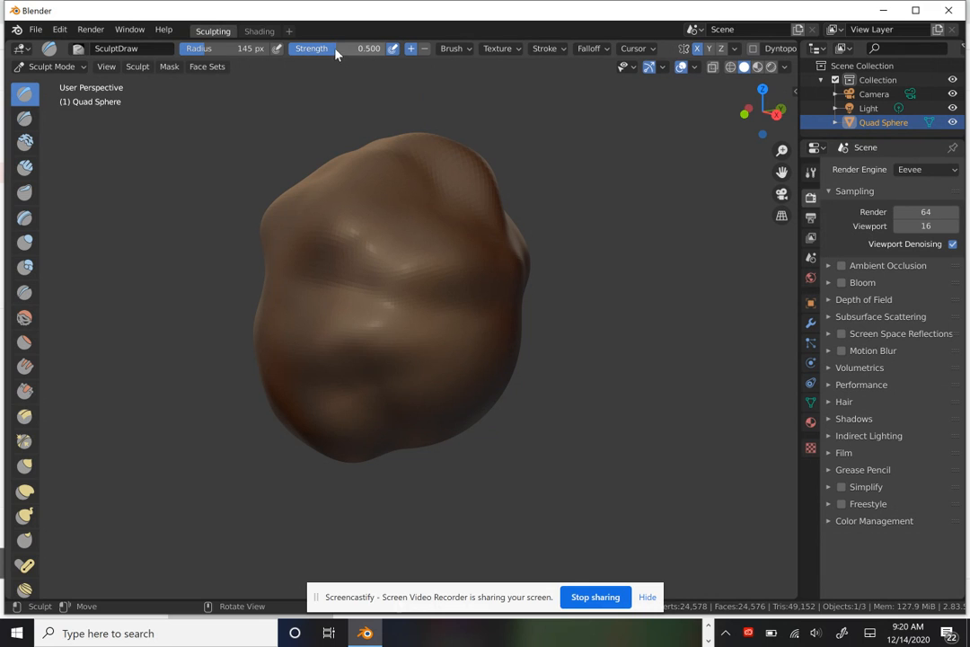
pyautogui.moveTo(411, 169)
pyautogui.mouseDown(button='middle')
pyautogui.moveTo(441, 183)
pyautogui.moveTo(431, 189)
pyautogui.moveTo(516, 220)
pyautogui.mouseUp(button='middle')
pyautogui.moveTo(409, 171)
pyautogui.mouseDown()
pyautogui.moveTo(406, 152)
pyautogui.moveTo(432, 162)
pyautogui.moveTo(343, 120)
pyautogui.moveTo(287, 125)
pyautogui.moveTo(534, 191)
pyautogui.moveTo(475, 318)
pyautogui.moveTo(474, 375)
pyautogui.moveTo(342, 463)
pyautogui.moveTo(269, 359)
pyautogui.moveTo(301, 299)
pyautogui.moveTo(261, 207)
pyautogui.moveTo(333, 180)
pyautogui.moveTo(359, 148)
pyautogui.moveTo(403, 318)
pyautogui.moveTo(400, 386)
pyautogui.moveTo(359, 355)
pyautogui.moveTo(405, 334)
pyautogui.mouseUp()
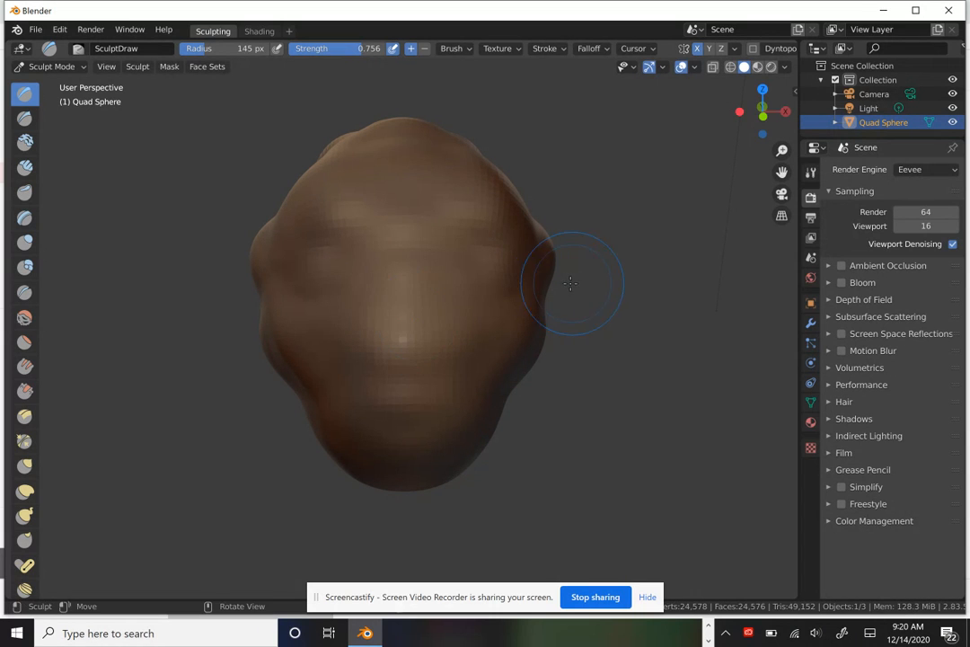
pyautogui.moveTo(345, 287)
pyautogui.mouseDown()
pyautogui.moveTo(397, 298)
pyautogui.moveTo(349, 253)
pyautogui.mouseUp()
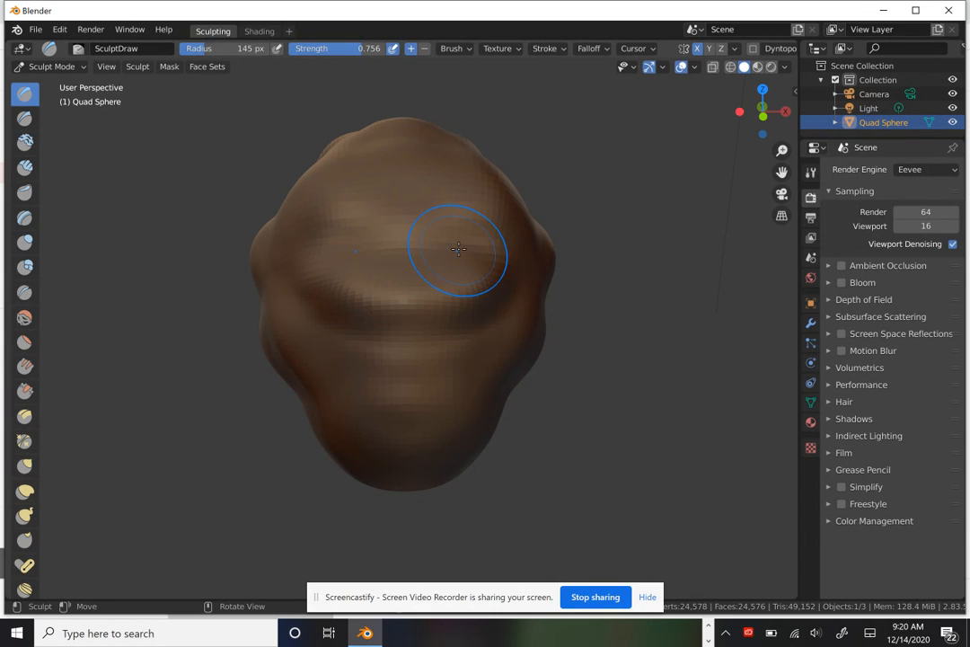
# Switch the Draw brush direction to Subtract and carve into the sides of the head from the temples to the jaw.
pyautogui.moveTo(460, 248)
pyautogui.mouseDown(button='middle')
pyautogui.moveTo(564, 218)
pyautogui.moveTo(627, 229)
pyautogui.mouseUp(button='middle')
pyautogui.scroll(2, 627, 229)
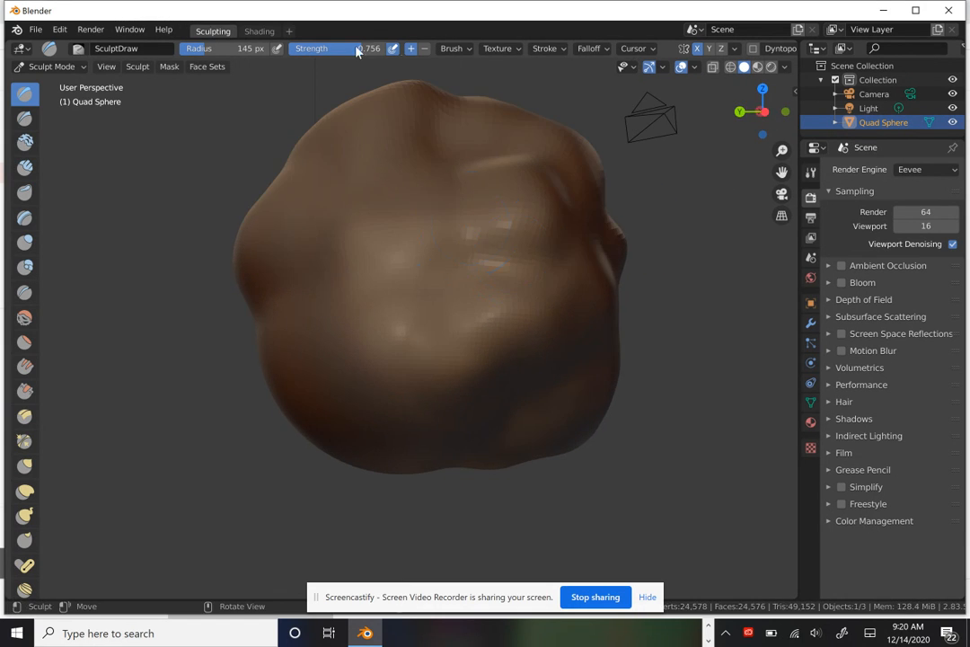
pyautogui.click(423, 49)
pyautogui.moveTo(649, 232); pyautogui.dragTo(537, 209, button='middle')
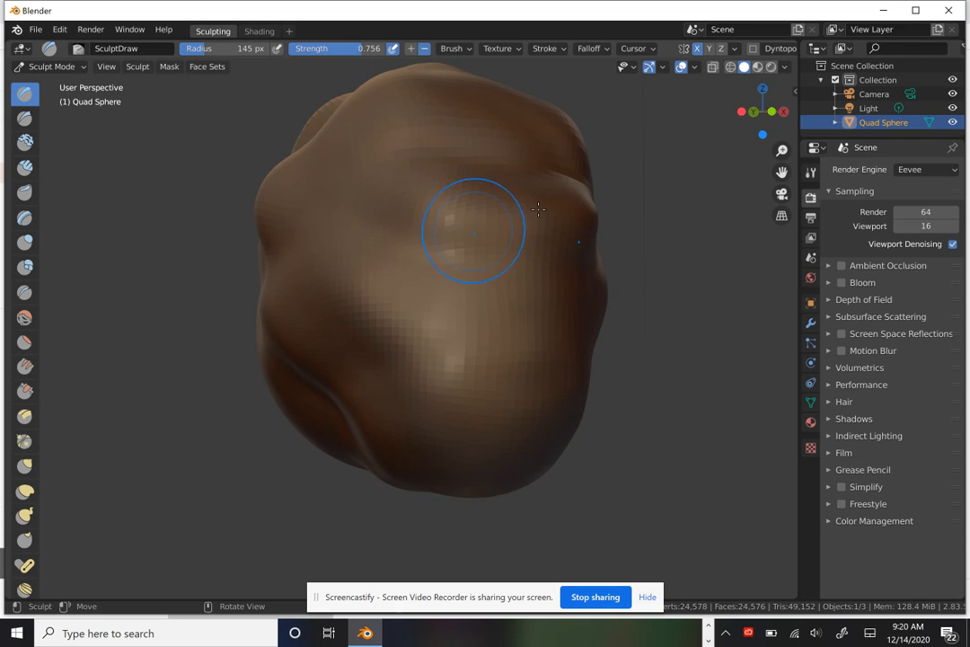
pyautogui.moveTo(626, 217); pyautogui.dragTo(549, 223, button='middle')
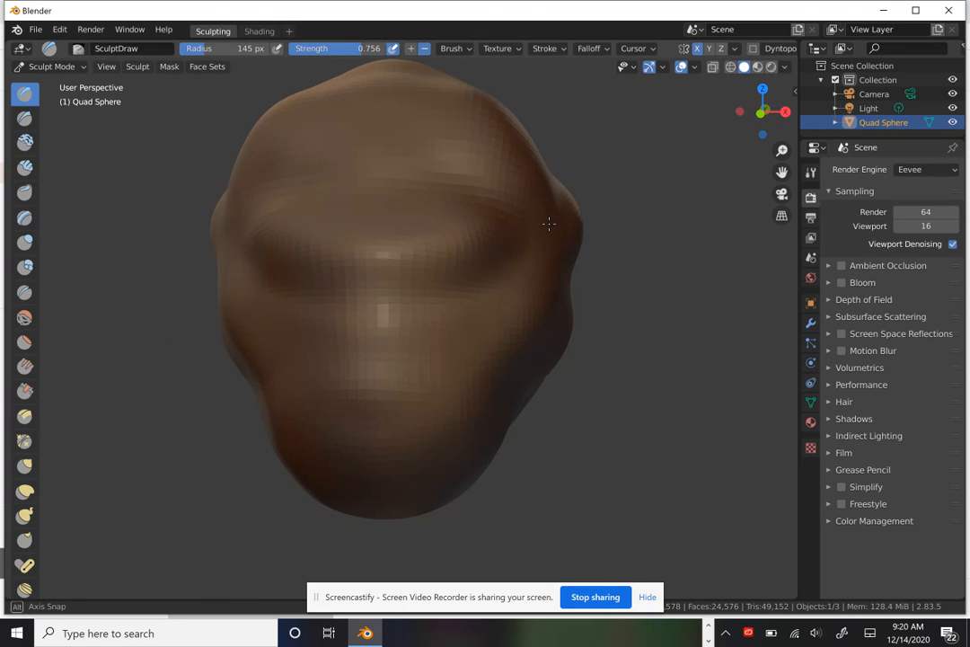
pyautogui.moveTo(580, 218)
pyautogui.mouseDown()
pyautogui.moveTo(511, 376)
pyautogui.moveTo(561, 206)
pyautogui.moveTo(515, 396)
pyautogui.mouseUp()
# Carve the eye sockets and deepen the hollows along the sides of the head with subtracting strokes.
pyautogui.moveTo(516, 396); pyautogui.dragTo(422, 359, button='middle')
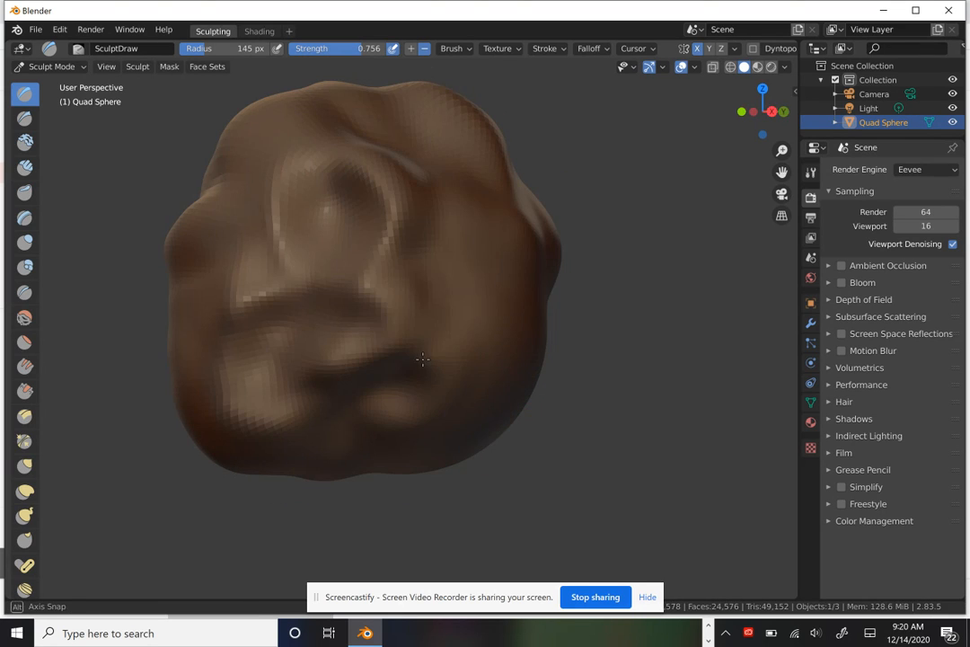
pyautogui.moveTo(412, 214)
pyautogui.mouseDown()
pyautogui.moveTo(373, 370)
pyautogui.moveTo(404, 234)
pyautogui.moveTo(291, 270)
pyautogui.moveTo(288, 247)
pyautogui.moveTo(315, 175)
pyautogui.moveTo(282, 388)
pyautogui.moveTo(354, 184)
pyautogui.moveTo(269, 359)
pyautogui.moveTo(405, 279)
pyautogui.moveTo(278, 269)
pyautogui.moveTo(386, 350)
pyautogui.moveTo(368, 215)
pyautogui.moveTo(401, 294)
pyautogui.mouseUp()
pyautogui.moveTo(400, 295)
pyautogui.mouseDown(button='middle')
pyautogui.moveTo(503, 287)
pyautogui.moveTo(613, 296)
pyautogui.moveTo(666, 235)
pyautogui.moveTo(575, 288)
pyautogui.moveTo(441, 317)
pyautogui.moveTo(480, 309)
pyautogui.moveTo(392, 313)
pyautogui.mouseUp(button='middle')
pyautogui.moveTo(346, 302)
pyautogui.mouseDown()
pyautogui.moveTo(334, 271)
pyautogui.moveTo(380, 304)
pyautogui.moveTo(368, 306)
pyautogui.mouseUp()
# Set the brush radius to 58 px and carve finer recesses around the eyes, cheeks and base of the nose.
pyautogui.moveTo(449, 299)
pyautogui.mouseDown(button='middle')
pyautogui.moveTo(550, 291)
pyautogui.moveTo(512, 323)
pyautogui.moveTo(489, 373)
pyautogui.mouseUp(button='middle')
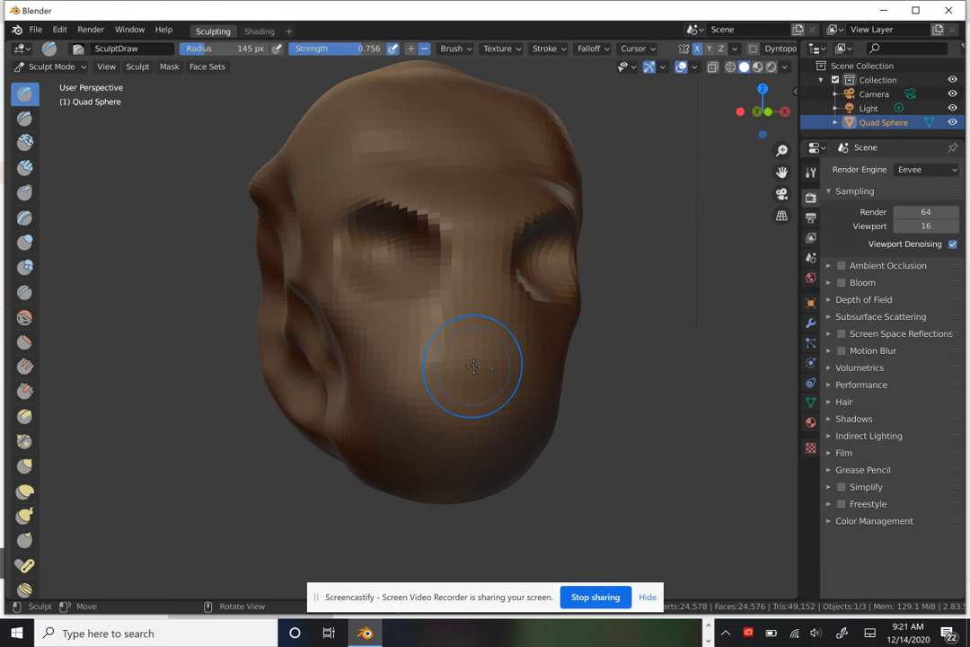
pyautogui.moveTo(256, 48); pyautogui.dragTo(175, 67)
pyautogui.moveTo(507, 348)
pyautogui.mouseDown()
pyautogui.moveTo(530, 341)
pyautogui.moveTo(500, 342)
pyautogui.moveTo(565, 338)
pyautogui.moveTo(476, 270)
pyautogui.moveTo(542, 306)
pyautogui.moveTo(524, 269)
pyautogui.moveTo(526, 325)
pyautogui.mouseUp()
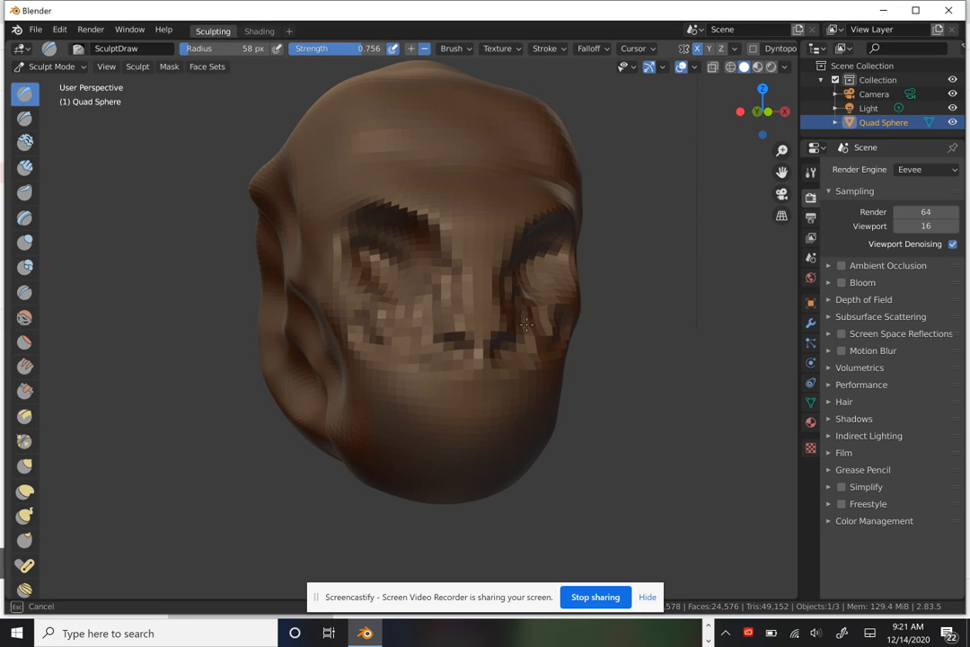
pyautogui.moveTo(555, 267)
pyautogui.mouseDown(button='middle')
pyautogui.moveTo(457, 264)
pyautogui.moveTo(504, 295)
pyautogui.moveTo(485, 292)
pyautogui.moveTo(496, 268)
pyautogui.moveTo(531, 271)
pyautogui.mouseUp(button='middle')
pyautogui.rightClick(532, 271)
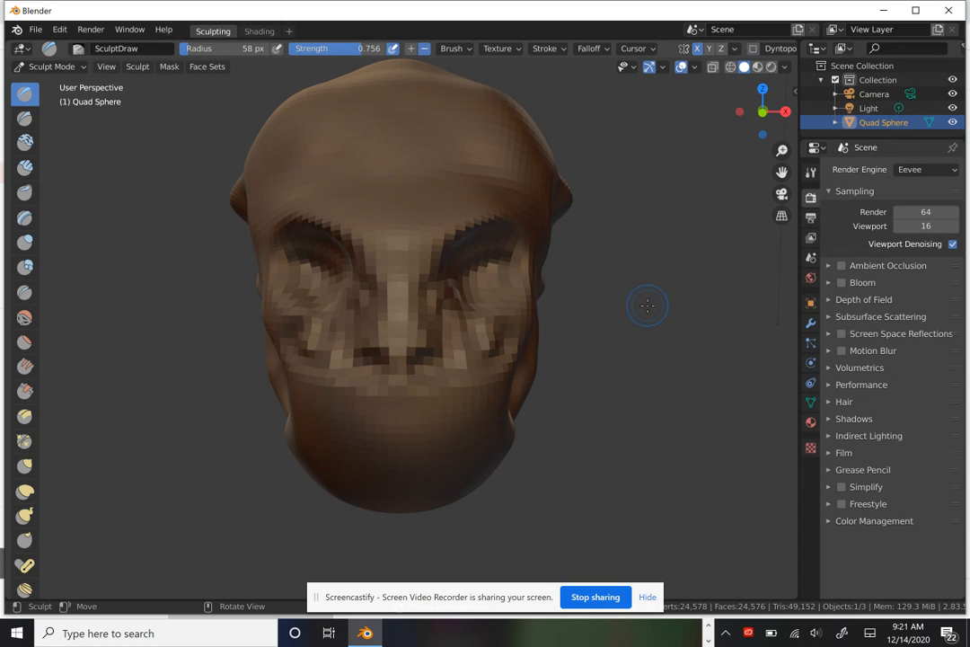
# Set the brush strength to 0.298, switch the direction back to Add, and build up the closed eyes inside the sockets.
pyautogui.moveTo(597, 336)
pyautogui.mouseDown(button='middle')
pyautogui.moveTo(656, 340)
pyautogui.moveTo(515, 342)
pyautogui.moveTo(644, 336)
pyautogui.moveTo(584, 341)
pyautogui.moveTo(604, 326)
pyautogui.mouseUp(button='middle')
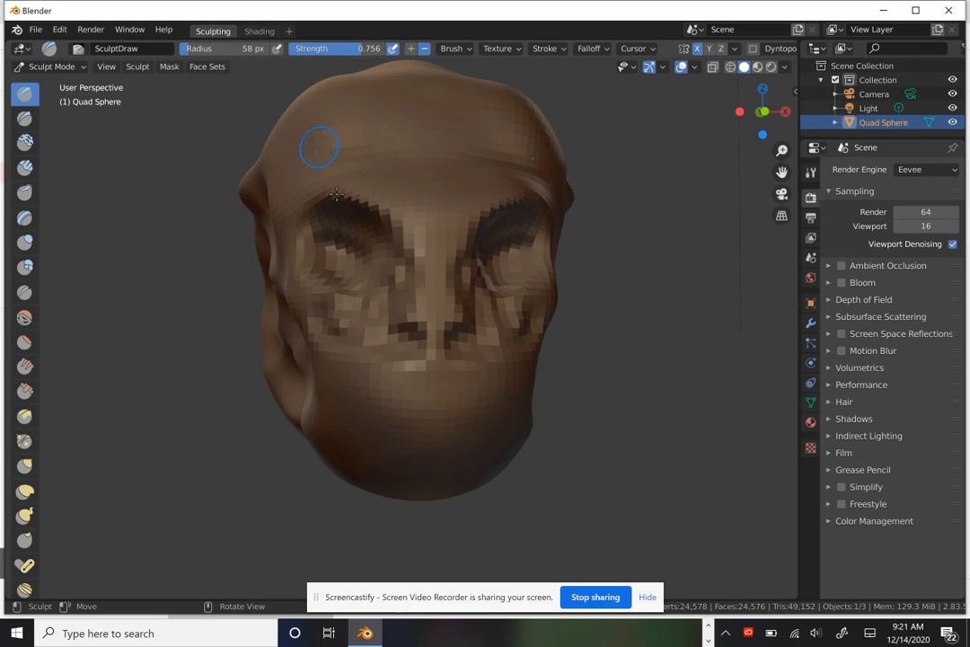
pyautogui.scroll(-3, 363, 257)
pyautogui.scroll(6, 362, 260)
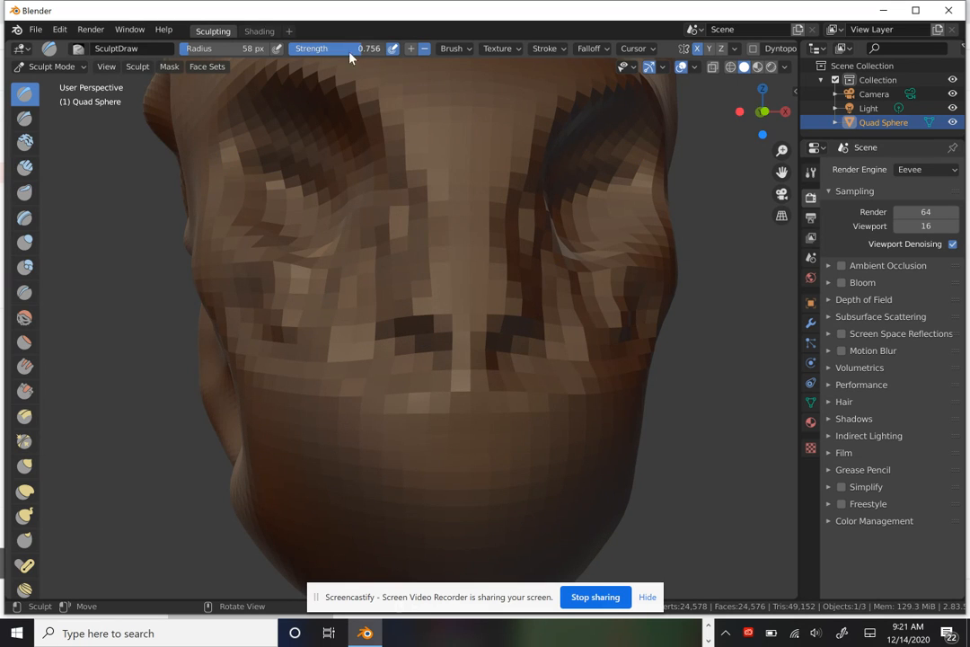
pyautogui.moveTo(302, 66); pyautogui.dragTo(299, 67)
pyautogui.moveTo(557, 360)
pyautogui.mouseDown()
pyautogui.moveTo(505, 352)
pyautogui.moveTo(568, 178)
pyautogui.mouseUp()
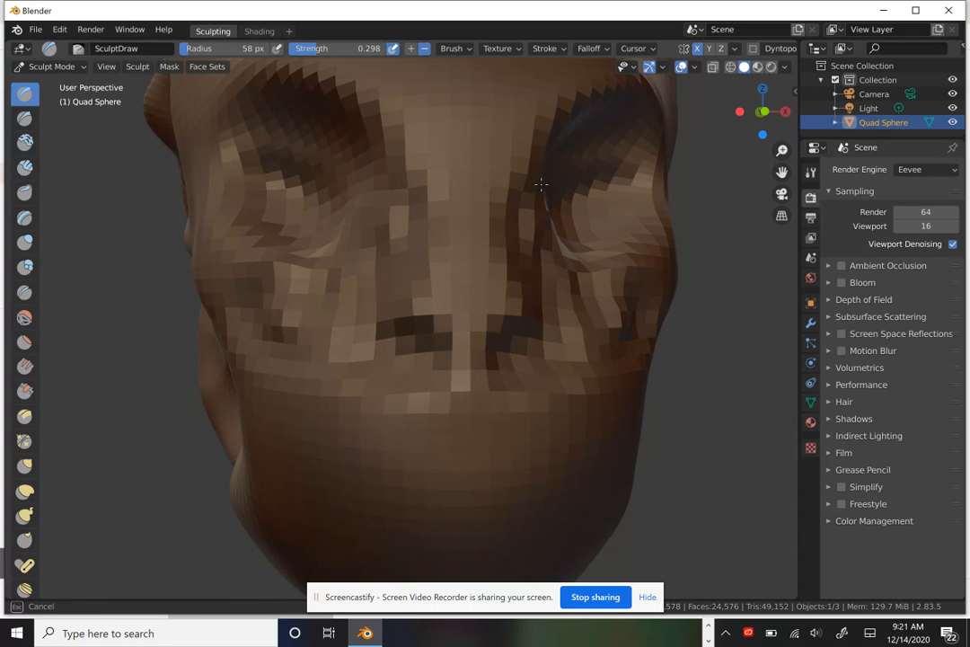
pyautogui.moveTo(571, 155)
pyautogui.mouseDown()
pyautogui.moveTo(643, 148)
pyautogui.moveTo(543, 171)
pyautogui.mouseUp()
pyautogui.moveTo(607, 196); pyautogui.dragTo(573, 163)
pyautogui.moveTo(664, 186); pyautogui.dragTo(616, 199)
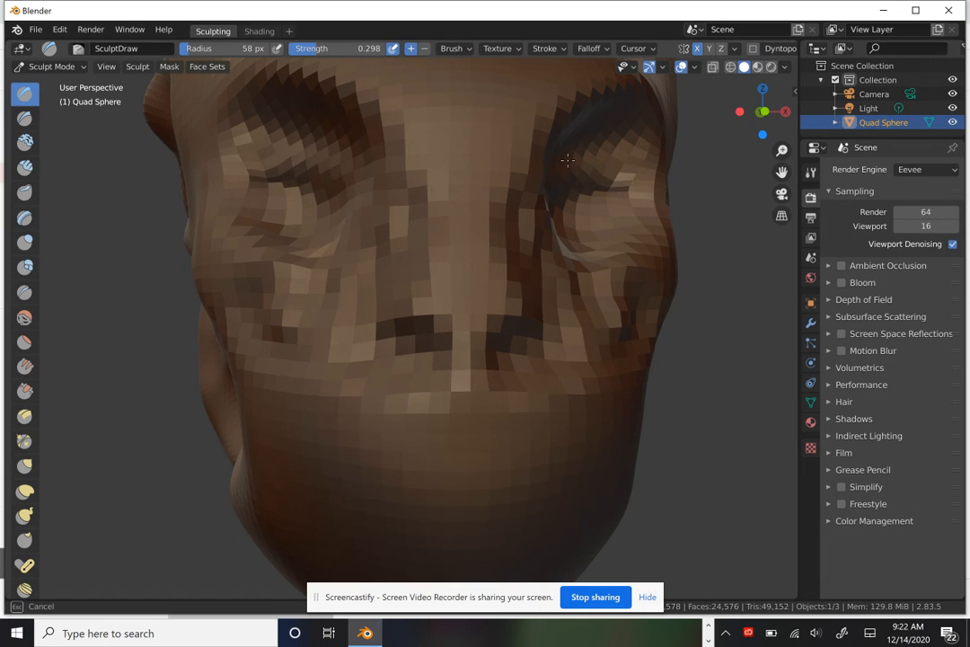
pyautogui.moveTo(547, 212); pyautogui.dragTo(655, 198)
pyautogui.moveTo(553, 209); pyautogui.dragTo(557, 183)
# Build up the nose bridge and tip, and form the upper and lower lips of the mouth.
pyautogui.moveTo(504, 208)
pyautogui.mouseDown()
pyautogui.moveTo(562, 156)
pyautogui.moveTo(494, 284)
pyautogui.moveTo(515, 298)
pyautogui.moveTo(363, 260)
pyautogui.moveTo(413, 255)
pyautogui.moveTo(443, 304)
pyautogui.mouseUp()
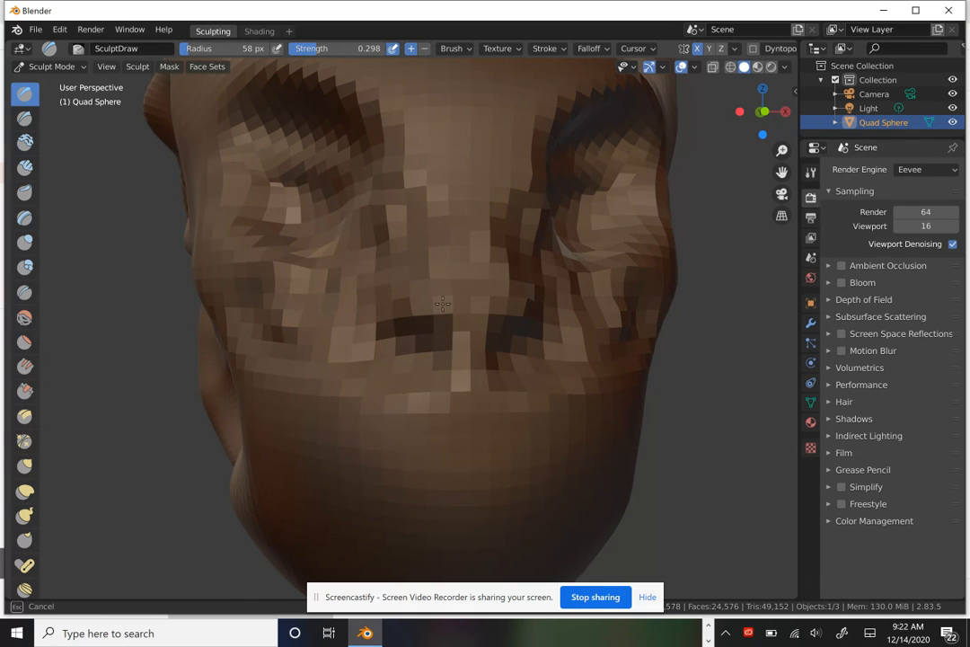
pyautogui.moveTo(548, 290)
pyautogui.mouseDown()
pyautogui.moveTo(537, 274)
pyautogui.moveTo(523, 289)
pyautogui.moveTo(520, 376)
pyautogui.moveTo(377, 418)
pyautogui.moveTo(539, 420)
pyautogui.moveTo(439, 408)
pyautogui.mouseUp()
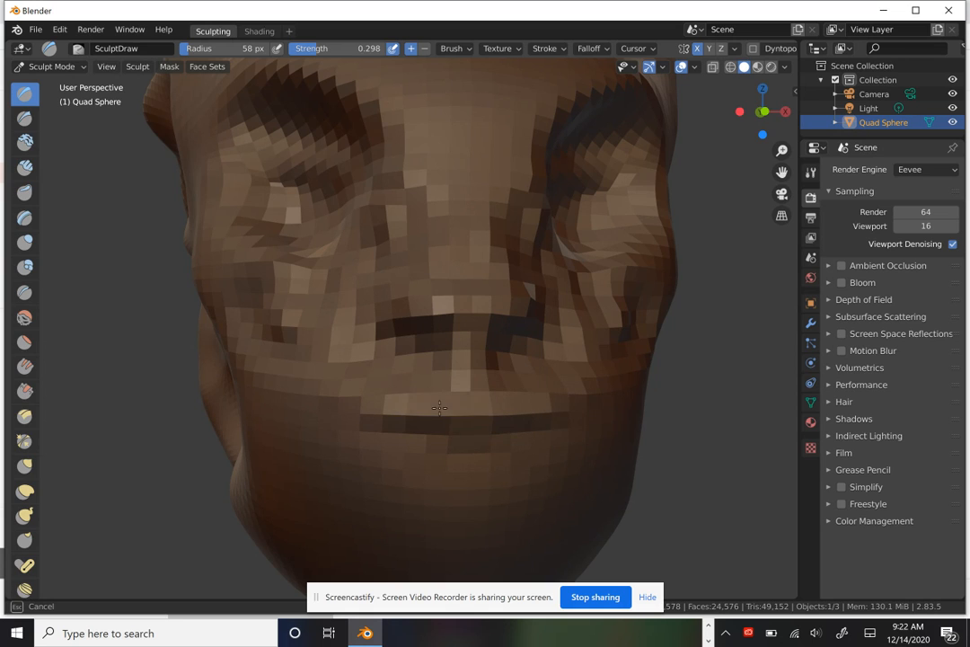
pyautogui.moveTo(493, 433)
pyautogui.mouseDown()
pyautogui.moveTo(369, 422)
pyautogui.moveTo(468, 454)
pyautogui.moveTo(396, 450)
pyautogui.moveTo(595, 450)
pyautogui.moveTo(524, 387)
pyautogui.mouseUp()
pyautogui.scroll(3, 523, 387)
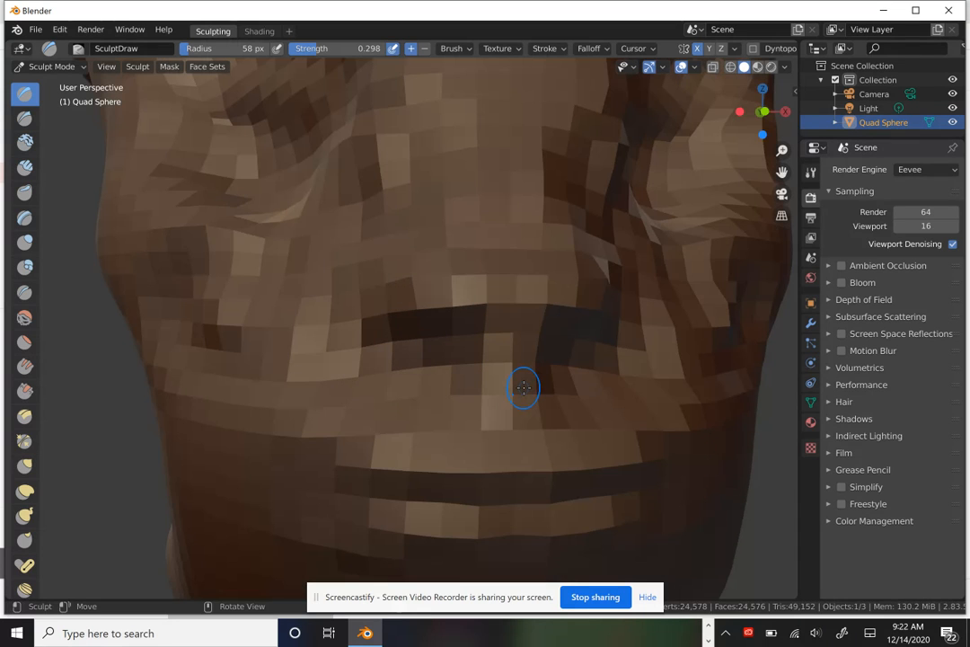
pyautogui.scroll(-5, 524, 387)
pyautogui.moveTo(524, 387)
pyautogui.mouseDown(button='middle')
pyautogui.moveTo(483, 306)
pyautogui.moveTo(536, 284)
pyautogui.mouseUp(button='middle')
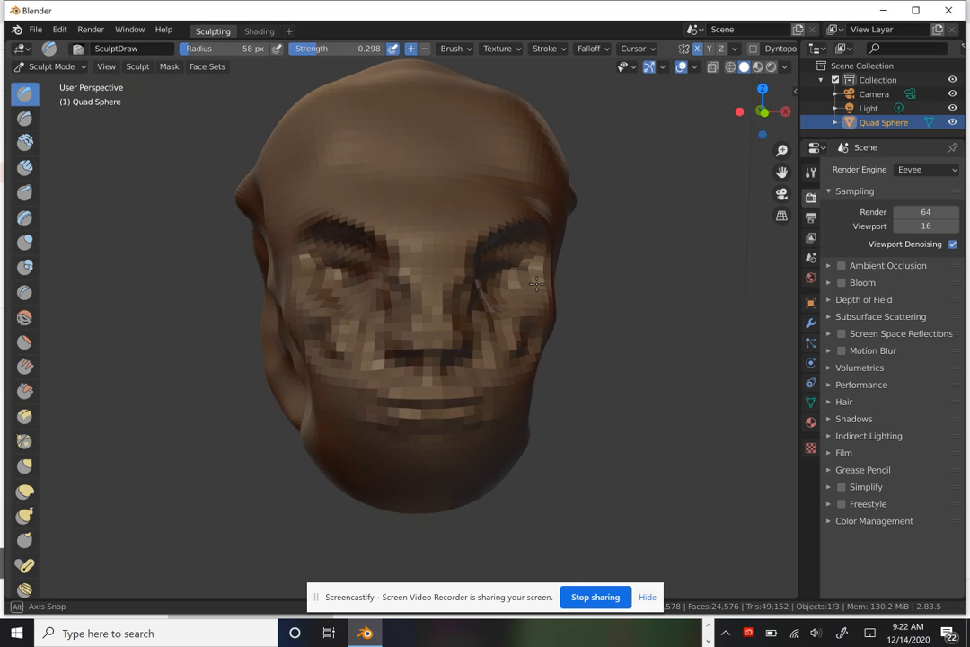
pyautogui.moveTo(536, 284); pyautogui.dragTo(533, 277, button='middle')
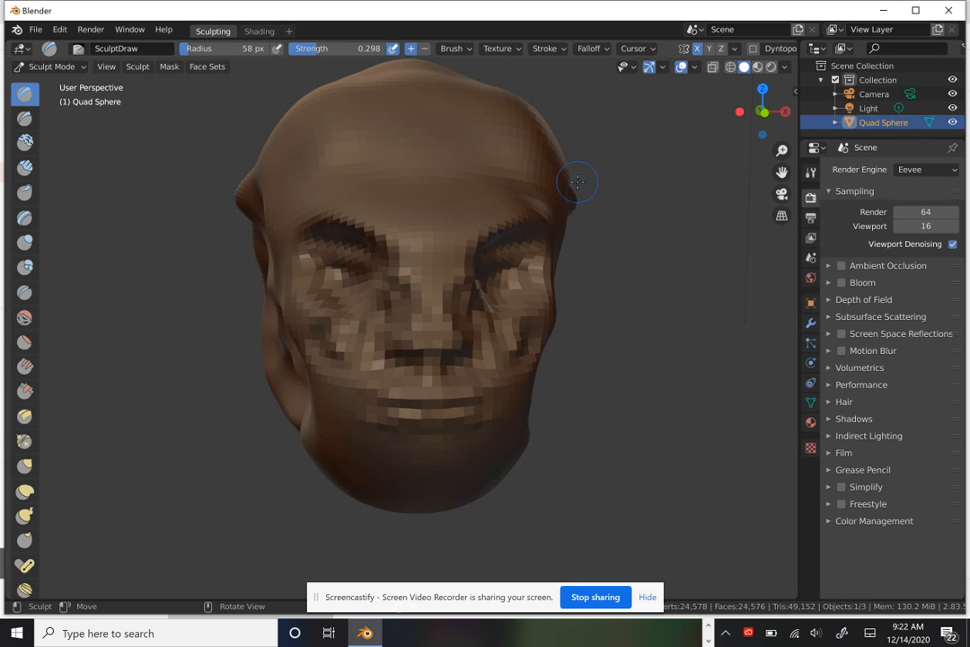
# Set the brush radius to 220 px and strength to 0.330, and build up protruding ears on the sides of the head.
pyautogui.moveTo(577, 182); pyautogui.dragTo(485, 185, button='middle')
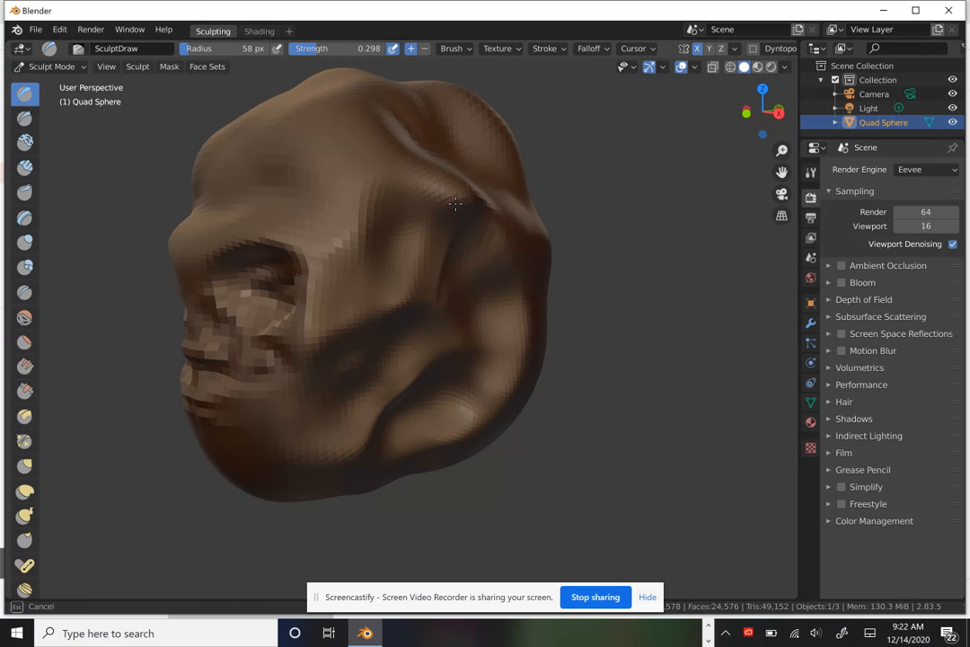
pyautogui.moveTo(431, 187)
pyautogui.mouseDown()
pyautogui.moveTo(322, 216)
pyautogui.moveTo(372, 206)
pyautogui.moveTo(393, 279)
pyautogui.moveTo(396, 225)
pyautogui.moveTo(418, 229)
pyautogui.moveTo(407, 210)
pyautogui.mouseUp()
pyautogui.moveTo(406, 210)
pyautogui.mouseDown(button='middle')
pyautogui.moveTo(546, 193)
pyautogui.moveTo(426, 208)
pyautogui.moveTo(437, 210)
pyautogui.mouseUp(button='middle')
pyautogui.moveTo(212, 50); pyautogui.dragTo(345, 47)
pyautogui.moveTo(594, 208)
pyautogui.mouseDown()
pyautogui.moveTo(494, 211)
pyautogui.moveTo(481, 231)
pyautogui.moveTo(471, 205)
pyautogui.mouseUp()
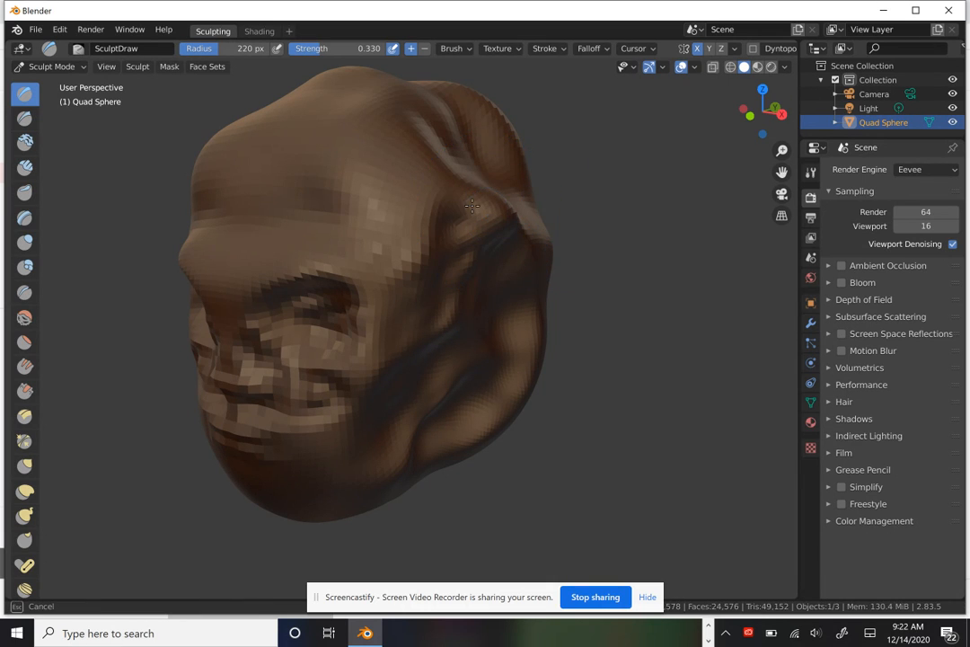
pyautogui.moveTo(527, 187)
pyautogui.mouseDown()
pyautogui.moveTo(552, 207)
pyautogui.moveTo(652, 216)
pyautogui.moveTo(539, 213)
pyautogui.mouseUp()
pyautogui.moveTo(549, 212); pyautogui.dragTo(490, 214, button='middle')
pyautogui.moveTo(333, 217)
pyautogui.mouseDown()
pyautogui.moveTo(323, 193)
pyautogui.moveTo(346, 202)
pyautogui.moveTo(328, 243)
pyautogui.moveTo(310, 144)
pyautogui.moveTo(374, 249)
pyautogui.mouseUp()
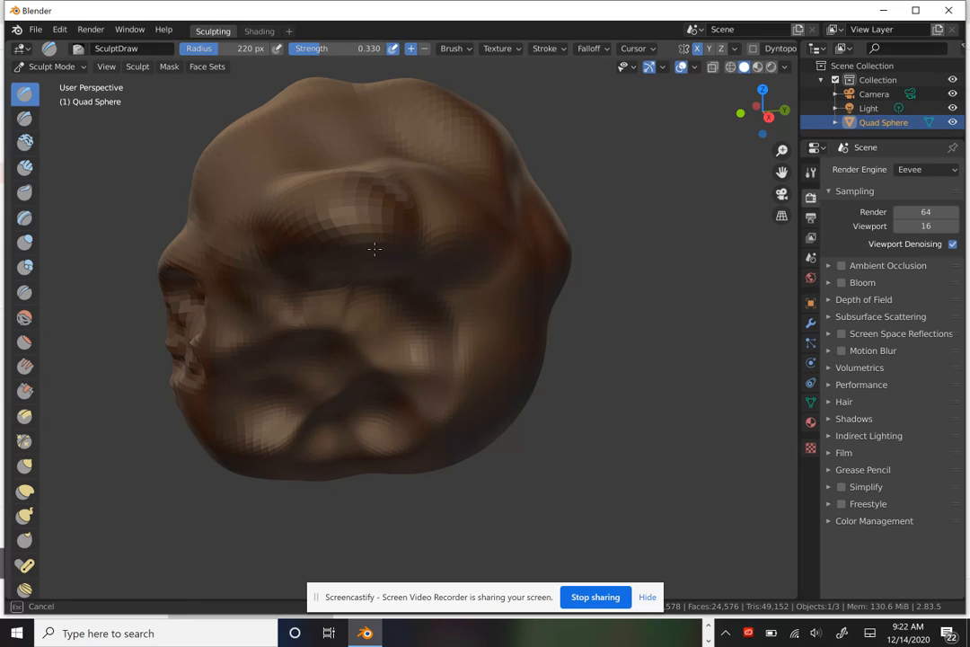
pyautogui.moveTo(467, 205)
pyautogui.mouseDown()
pyautogui.moveTo(374, 221)
pyautogui.moveTo(373, 253)
pyautogui.mouseUp()
pyautogui.moveTo(373, 253)
pyautogui.mouseDown(button='middle')
pyautogui.moveTo(509, 238)
pyautogui.moveTo(530, 224)
pyautogui.moveTo(526, 198)
pyautogui.moveTo(508, 235)
pyautogui.moveTo(431, 192)
pyautogui.moveTo(520, 223)
pyautogui.moveTo(486, 168)
pyautogui.moveTo(521, 236)
pyautogui.mouseUp(button='middle')
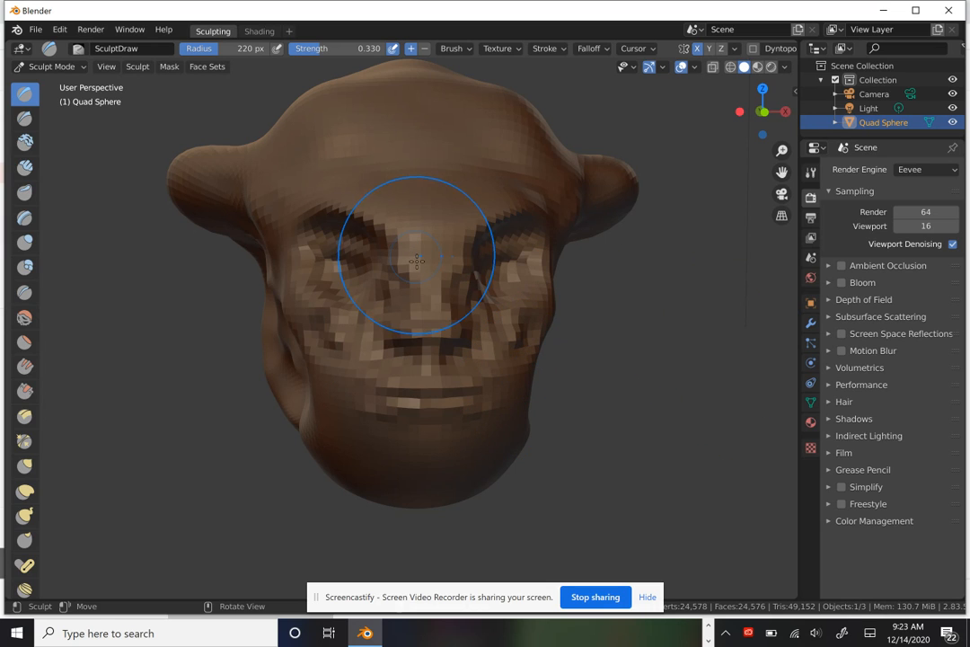
# Enable Dyntopo in the Draw brush's tool settings.
pyautogui.click(776, 50)
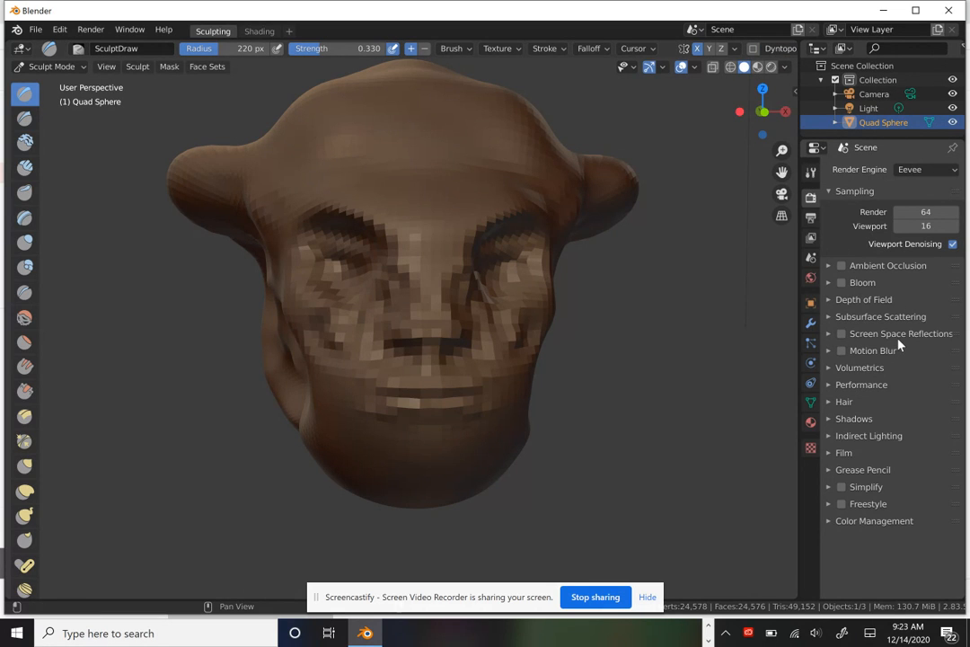
pyautogui.click(810, 216)
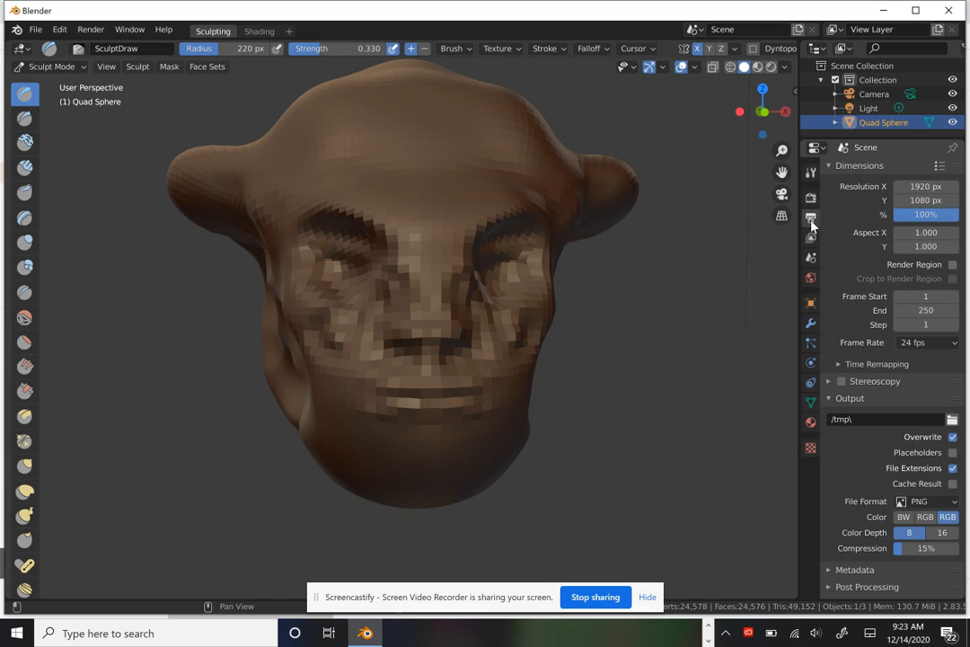
pyautogui.click(810, 171)
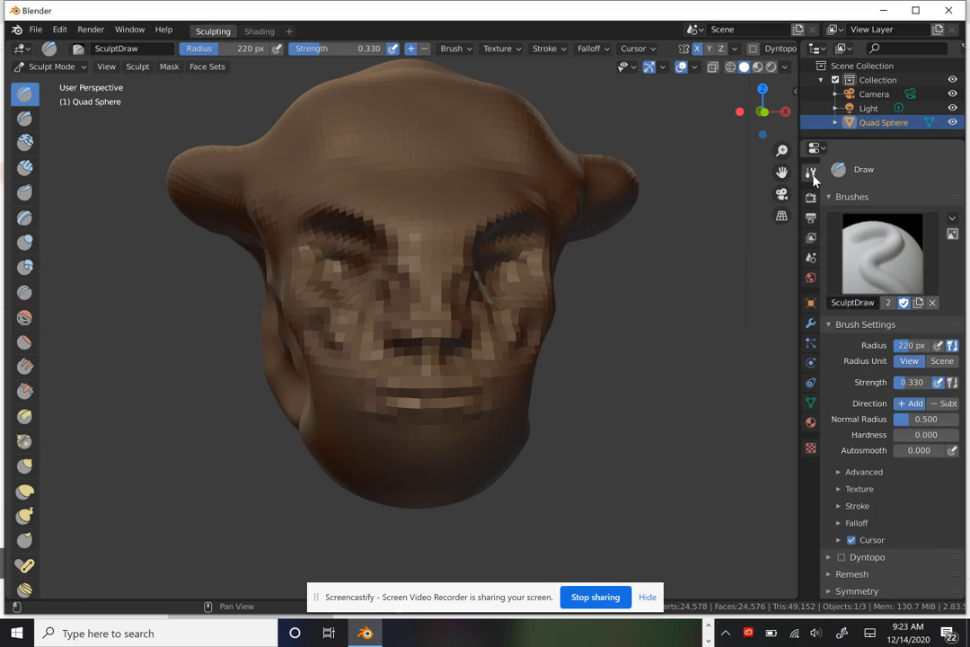
pyautogui.scroll(-1, 907, 420)
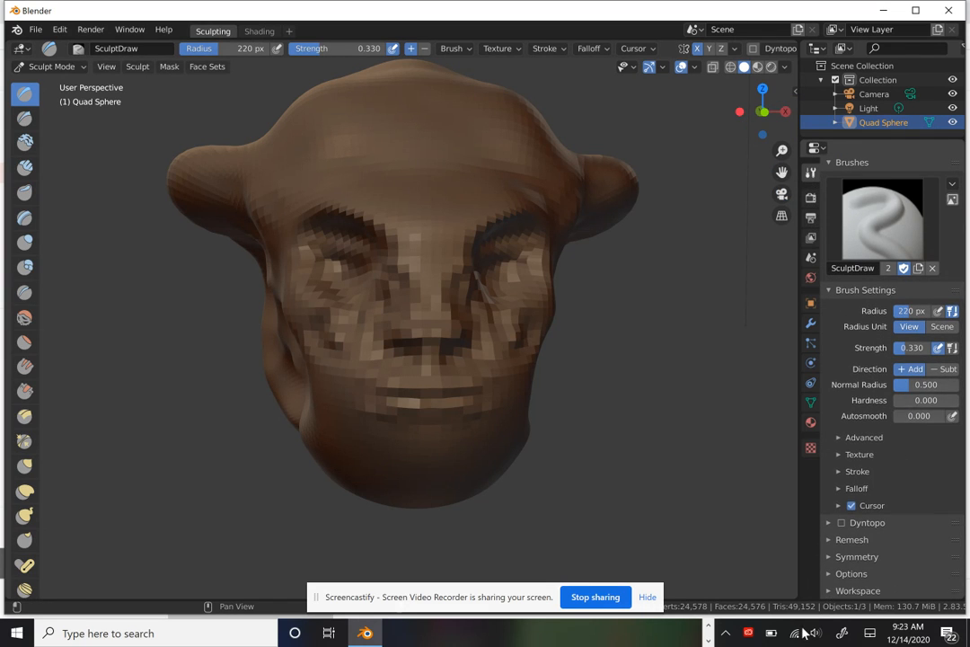
pyautogui.click(829, 523)
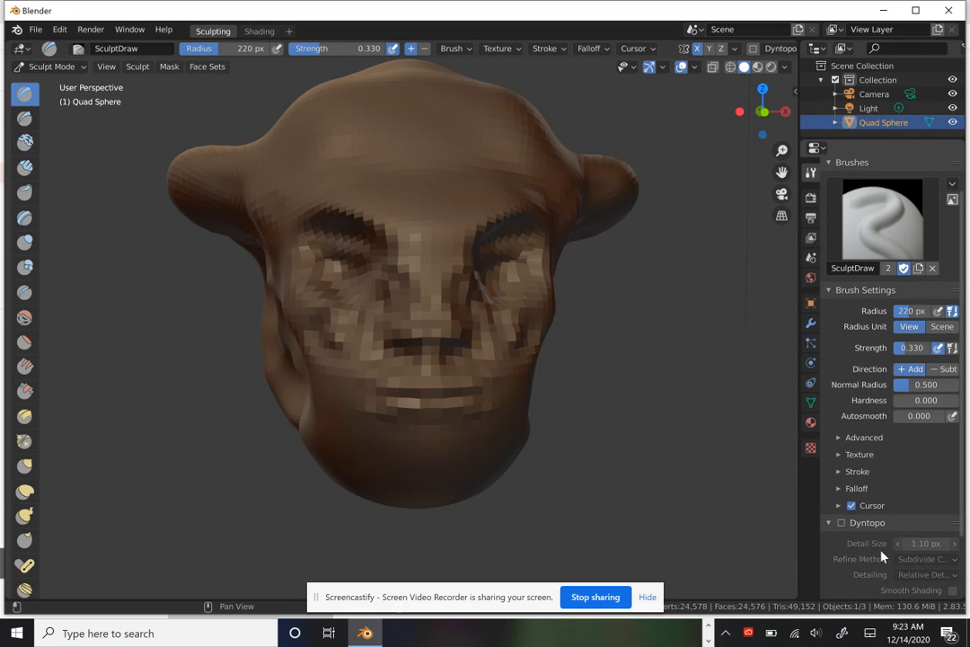
pyautogui.click(840, 523)
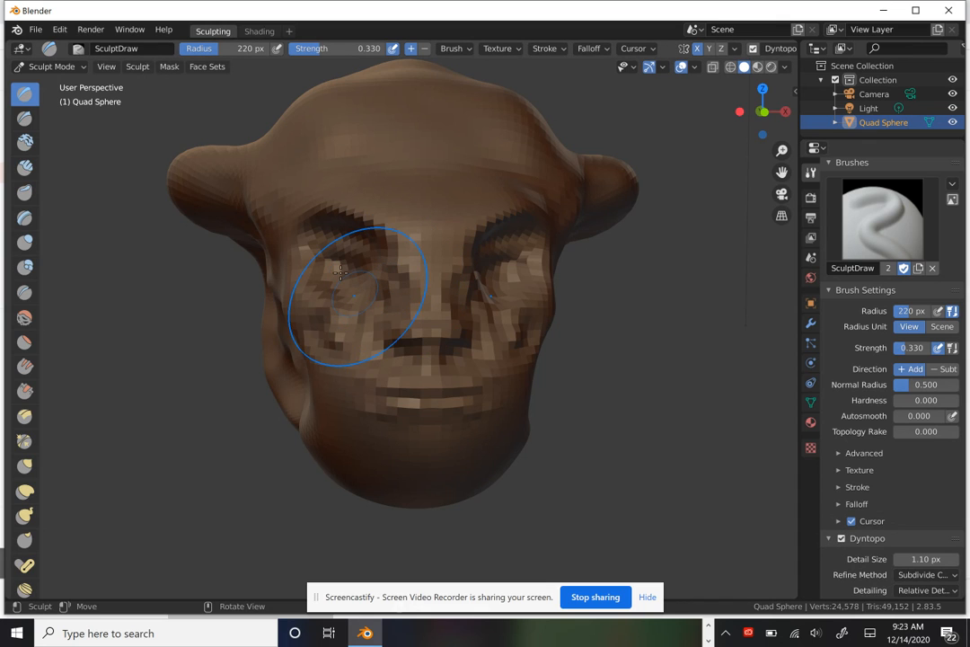
# Sculpt over the eyes, cheeks and nose with dynamic topology active, and turn Dyntopo off.
pyautogui.moveTo(375, 251)
pyautogui.mouseDown()
pyautogui.moveTo(350, 270)
pyautogui.moveTo(353, 255)
pyautogui.mouseUp()
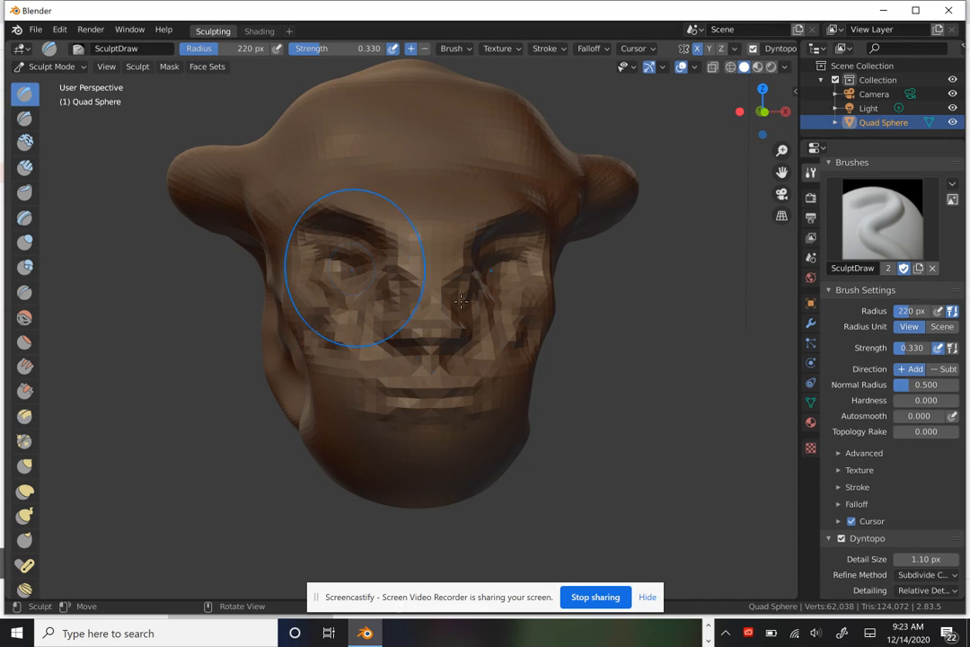
pyautogui.moveTo(507, 286); pyautogui.dragTo(507, 252)
pyautogui.moveTo(902, 458); pyautogui.dragTo(919, 462)
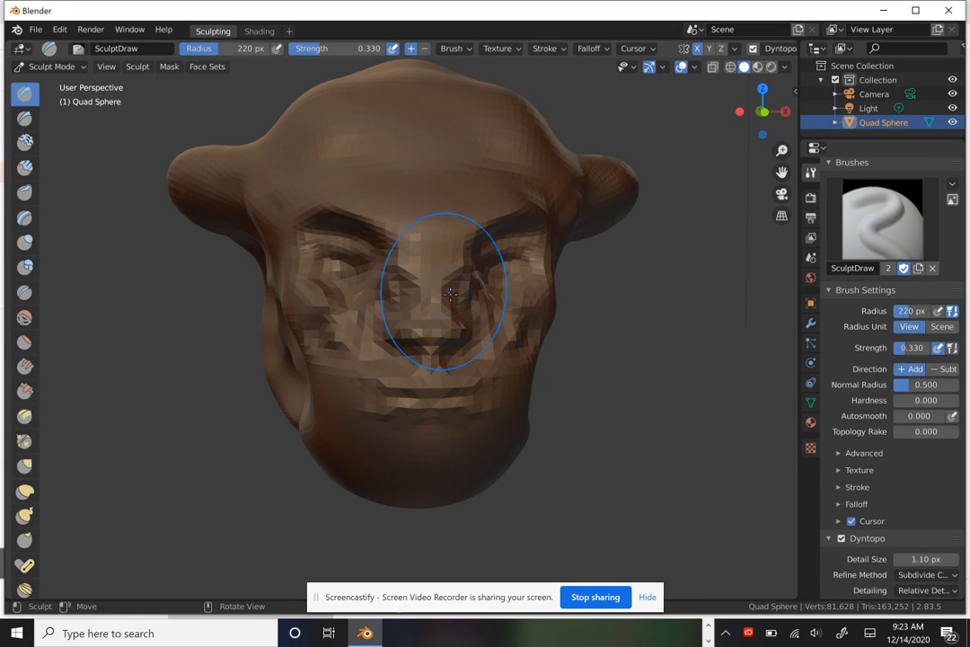
pyautogui.click(842, 538)
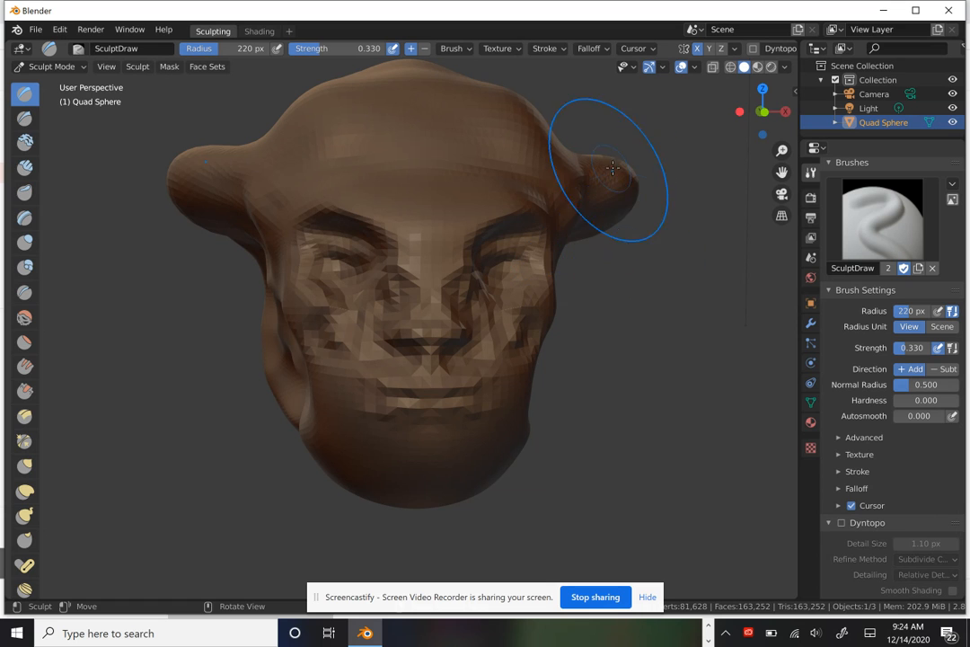
pyautogui.moveTo(646, 224)
pyautogui.mouseDown(button='middle')
pyautogui.moveTo(633, 288)
pyautogui.moveTo(639, 166)
pyautogui.moveTo(660, 261)
pyautogui.mouseUp(button='middle')
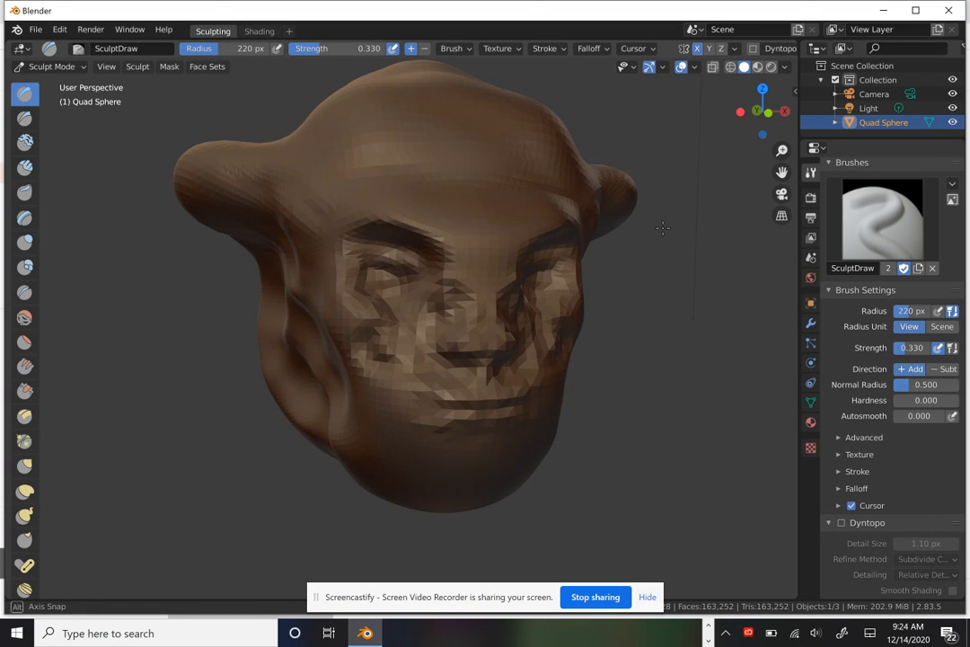